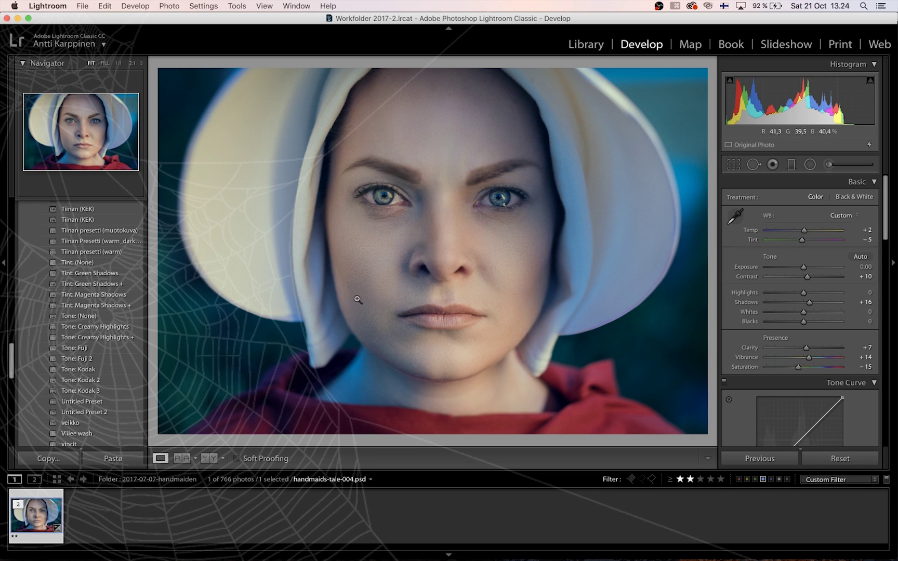
Step: Open the portrait in Photoshop CC 2018 as a copy with Lightroom adjustments
key(super+e)
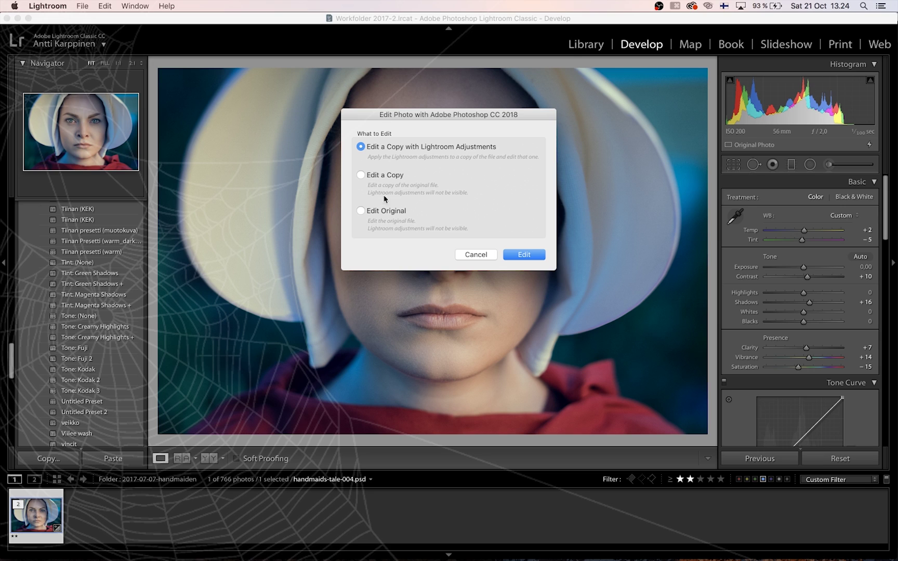
click(522, 254)
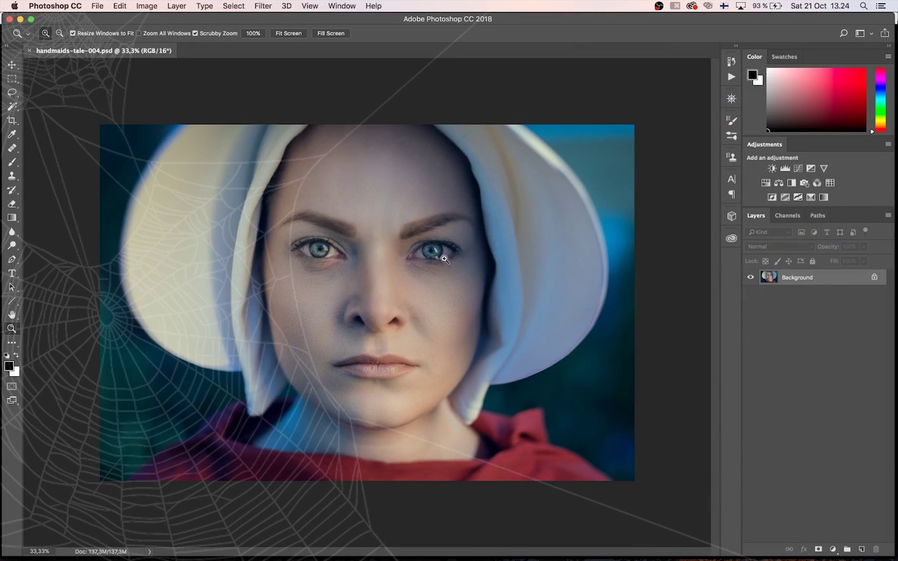
Step: Add a new empty layer above the Background layer for painting over the eyes
drag(444, 259, 497, 234)
drag(426, 245, 398, 328)
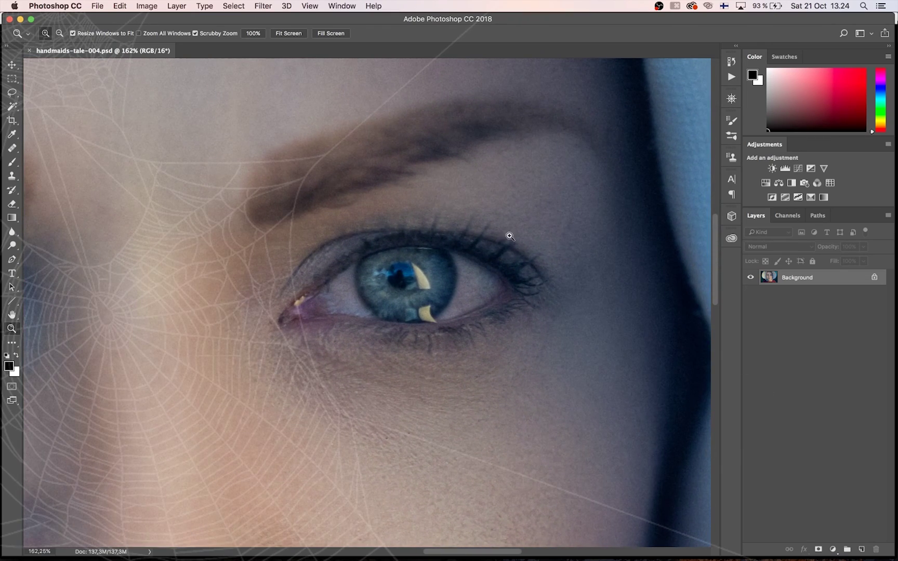
drag(111, 326, 466, 309)
drag(684, 319, 405, 321)
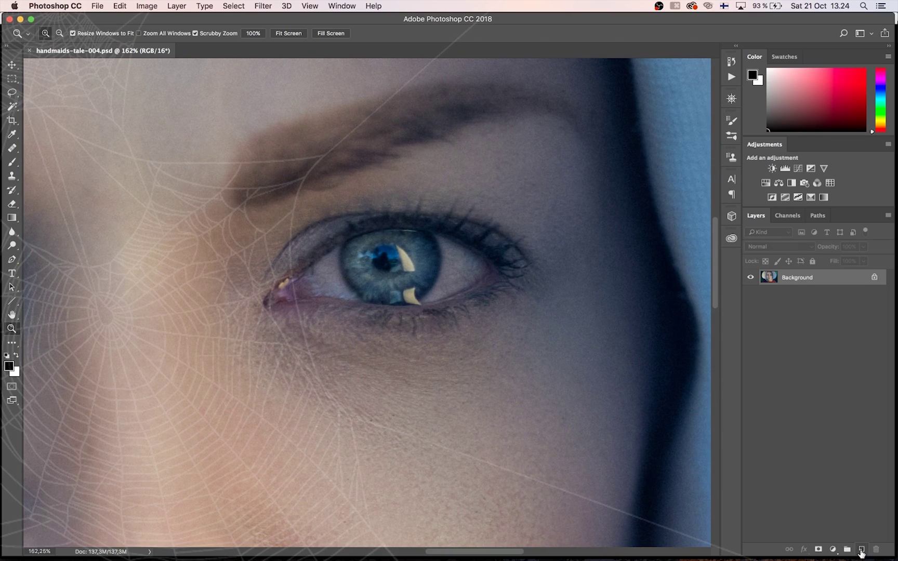
click(861, 549)
Step: Paint the eye on the image's right solid black, reducing the brush size to 80 and then 45
key(b)
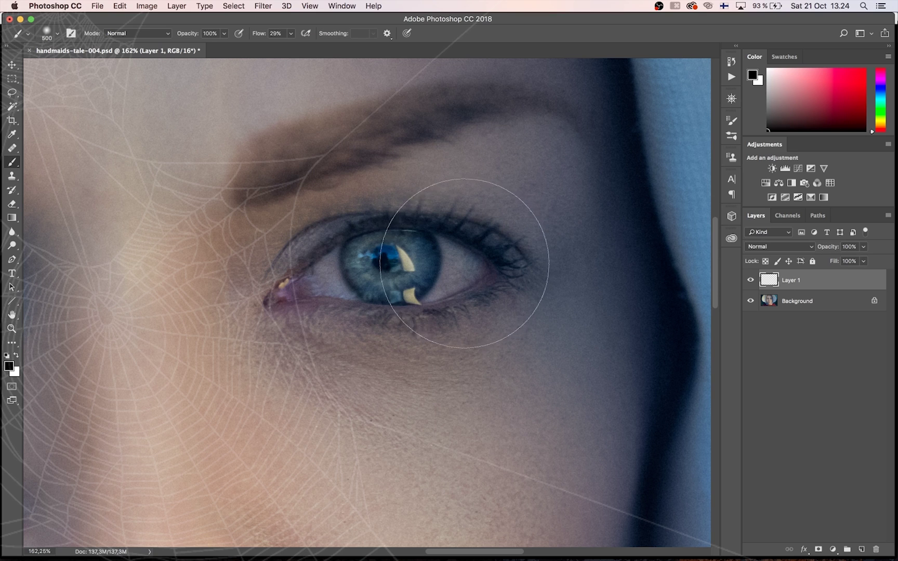
key(bracketleft)
key(bracketleft)
key(bracketleft)
key(bracketleft)
key(bracketleft)
key(bracketleft)
key(bracketleft)
key(bracketleft)
key(bracketleft)
key(bracketleft)
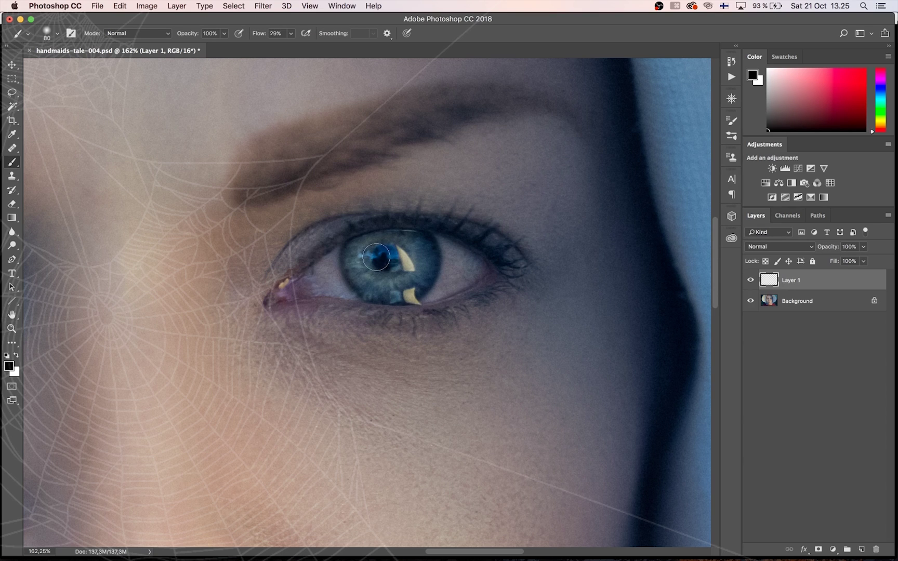
mouse_move(373, 251)
mouse_down()
mouse_move(347, 249)
mouse_move(292, 288)
mouse_move(419, 297)
mouse_move(479, 268)
mouse_move(433, 241)
mouse_move(353, 241)
mouse_move(426, 239)
mouse_move(362, 251)
mouse_move(327, 282)
mouse_move(332, 292)
mouse_move(377, 300)
mouse_move(475, 275)
mouse_move(331, 283)
mouse_move(404, 262)
mouse_move(381, 255)
mouse_move(440, 254)
mouse_move(447, 263)
mouse_move(403, 274)
mouse_move(469, 261)
mouse_move(486, 270)
mouse_move(404, 297)
mouse_move(289, 289)
mouse_move(316, 291)
mouse_move(304, 275)
mouse_move(388, 234)
mouse_move(469, 257)
mouse_move(439, 242)
mouse_up()
key(bracketleft)
key(bracketleft)
key(bracketleft)
key(bracketleft)
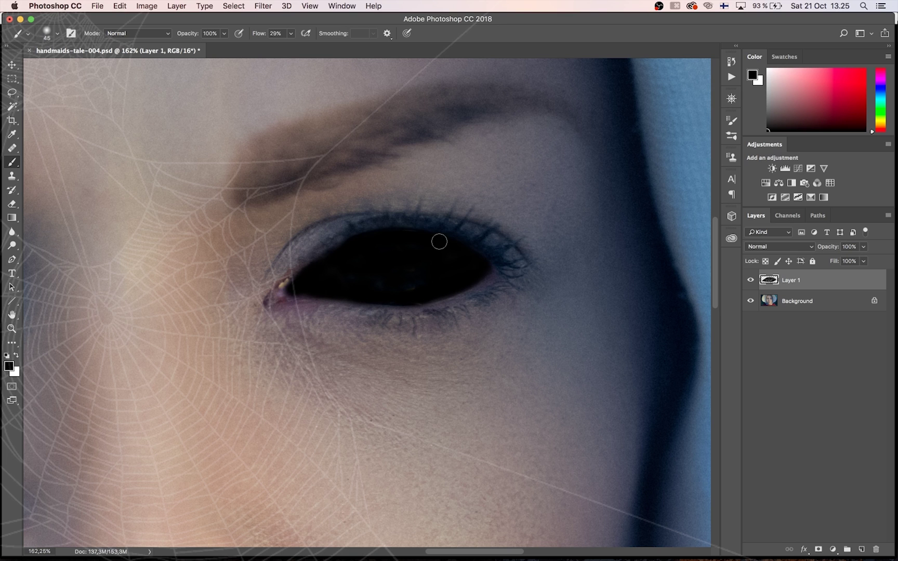
Step: Paint the other eye solid black on Layer 1, finishing with a brush size of 50
drag(214, 336, 473, 314)
drag(201, 300, 463, 301)
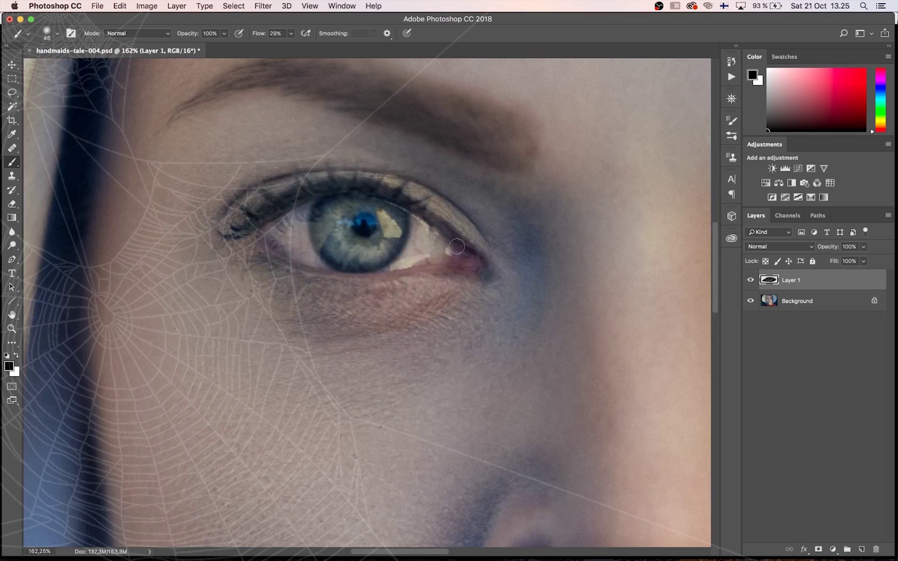
drag(457, 246, 384, 210)
mouse_move(435, 233)
mouse_down()
mouse_move(339, 200)
mouse_move(375, 212)
mouse_move(358, 200)
mouse_move(368, 205)
mouse_move(329, 202)
mouse_move(260, 230)
mouse_move(327, 263)
mouse_move(290, 255)
mouse_move(339, 266)
mouse_move(458, 252)
mouse_move(439, 241)
mouse_move(320, 259)
mouse_move(278, 233)
mouse_move(366, 212)
mouse_move(354, 209)
mouse_move(437, 243)
mouse_move(366, 251)
mouse_move(284, 229)
mouse_move(374, 228)
mouse_move(330, 245)
mouse_move(443, 242)
mouse_move(402, 209)
mouse_move(421, 221)
mouse_move(376, 203)
mouse_move(323, 206)
mouse_move(262, 234)
mouse_move(294, 256)
mouse_move(276, 239)
mouse_move(295, 233)
mouse_move(306, 258)
mouse_move(356, 266)
mouse_move(416, 257)
mouse_move(385, 264)
mouse_up()
key(bracketright)
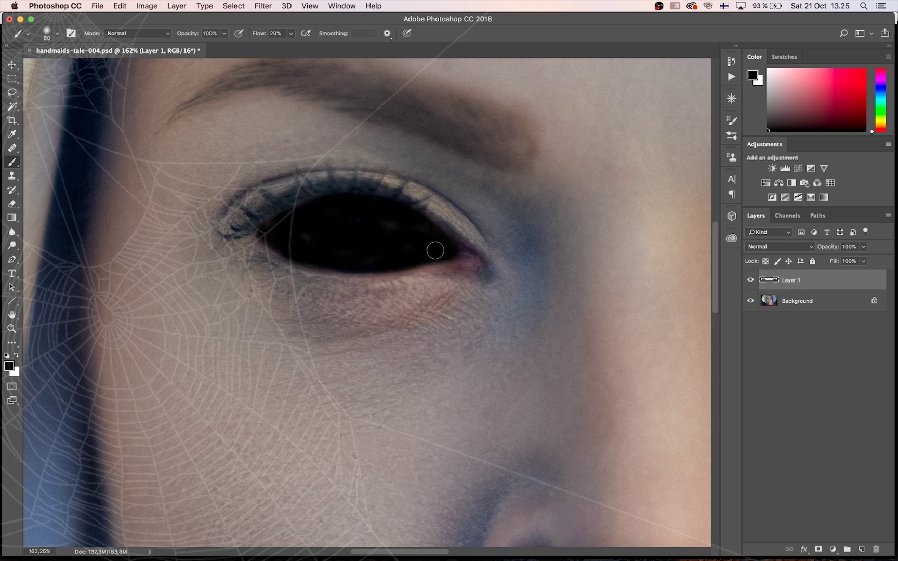
mouse_move(435, 251)
mouse_down()
mouse_move(365, 264)
mouse_move(294, 251)
mouse_move(260, 232)
mouse_up()
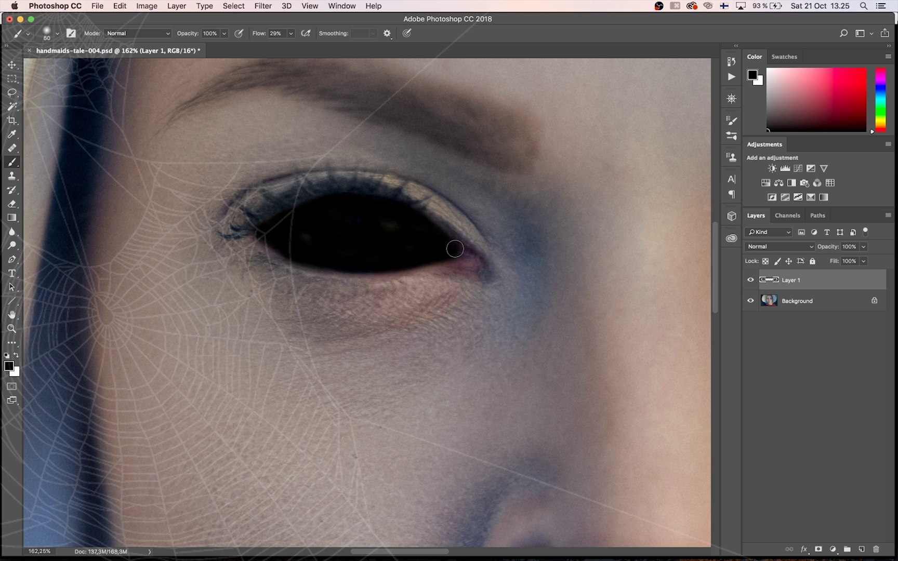
Step: Touch up the black paint on the eye on the image's right to cover its remaining light spots
drag(548, 323, 291, 278)
drag(519, 265, 381, 262)
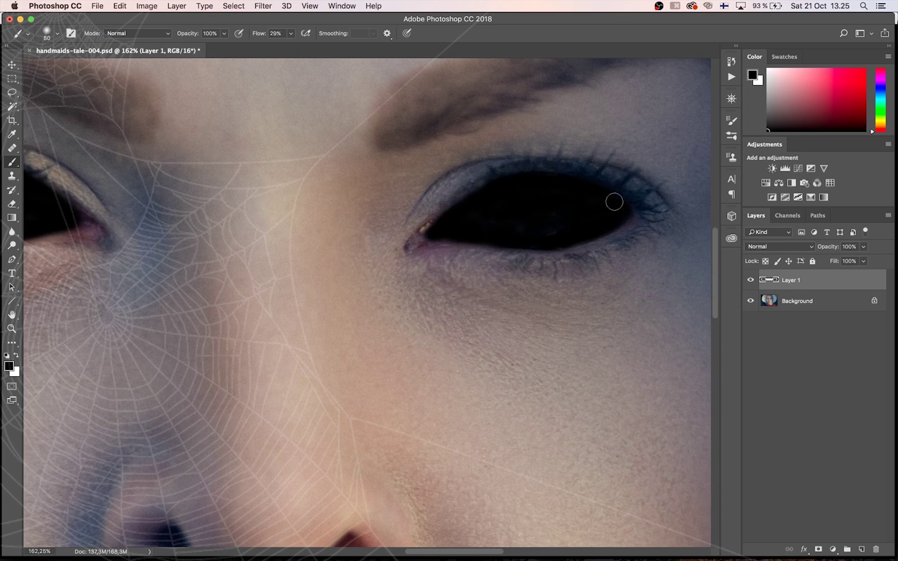
mouse_move(614, 202)
mouse_down()
mouse_move(568, 189)
mouse_move(629, 211)
mouse_move(622, 222)
mouse_move(519, 242)
mouse_up()
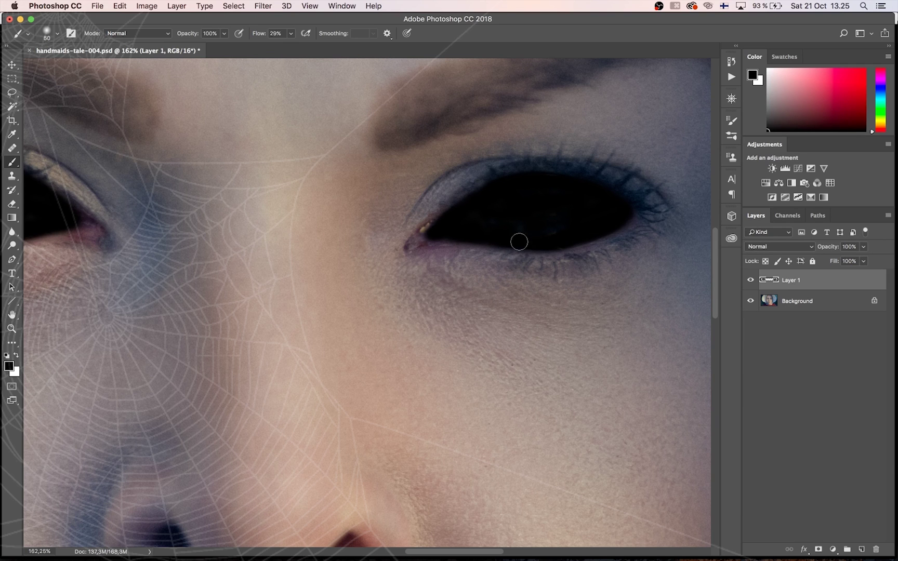
Step: Compare the whole face with and without the black eye paint, and leave Layer 1 hidden
key(super+minus)
key(super+minus)
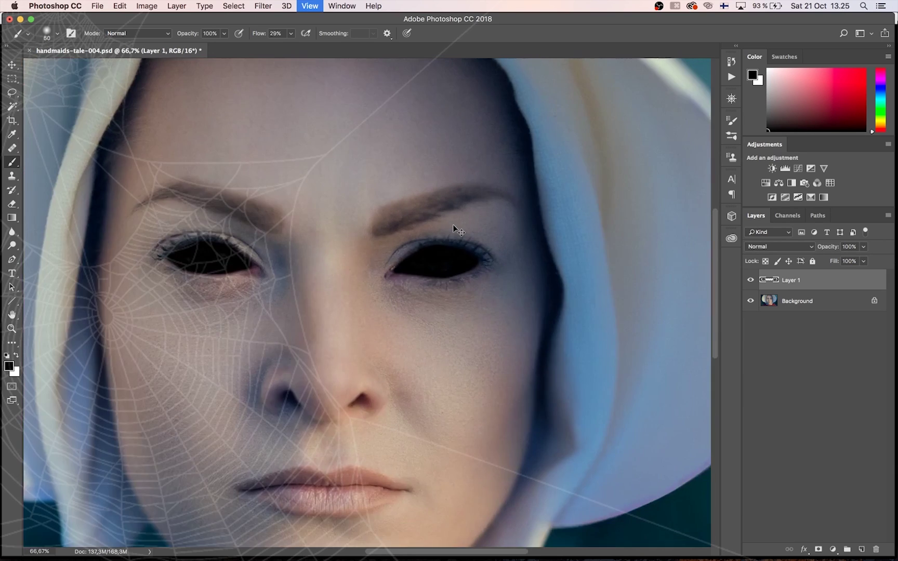
key(super+minus)
drag(324, 331, 419, 292)
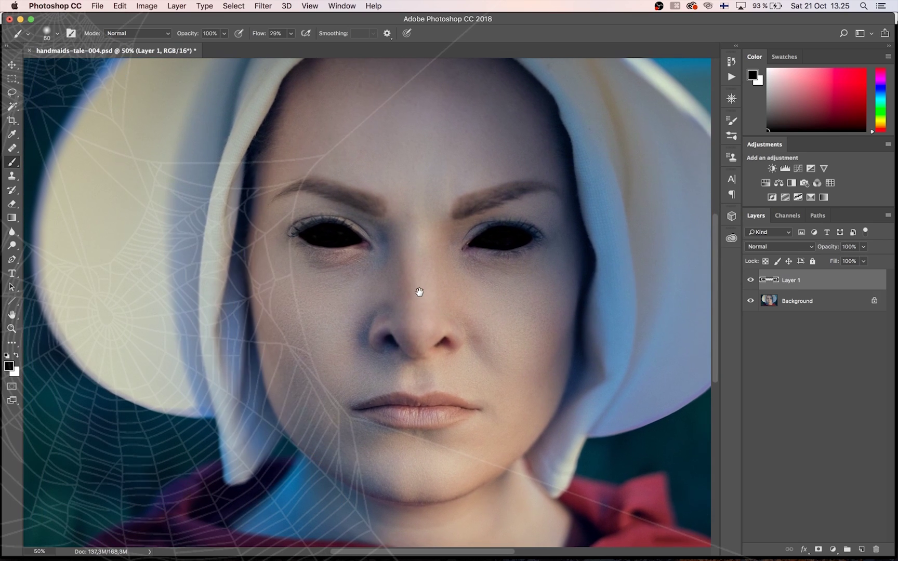
click(750, 281)
click(751, 282)
click(751, 282)
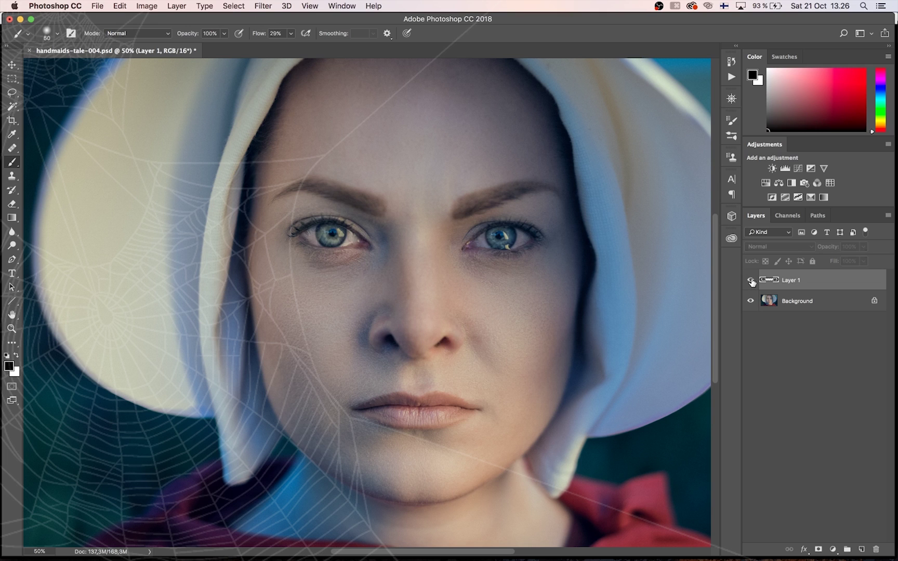
click(751, 281)
click(750, 280)
click(751, 282)
click(749, 281)
Step: Lasso both irises on the Background layer and copy them to a new layer
click(12, 328)
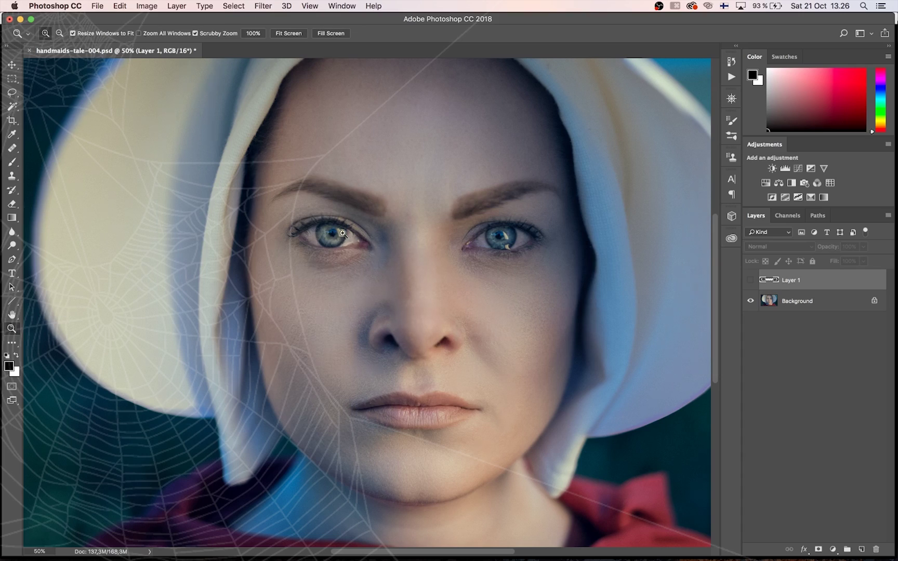
drag(343, 234, 382, 217)
key(space)
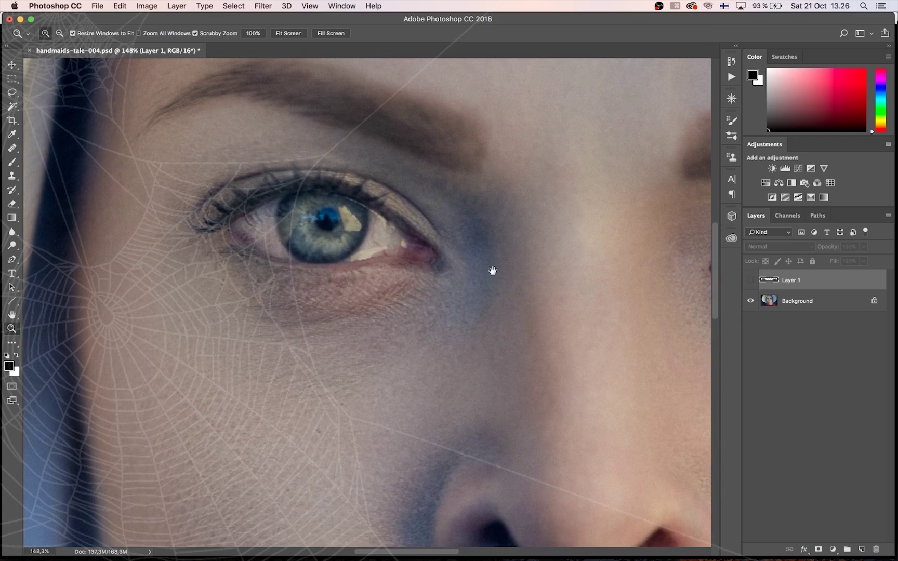
drag(492, 271, 311, 281)
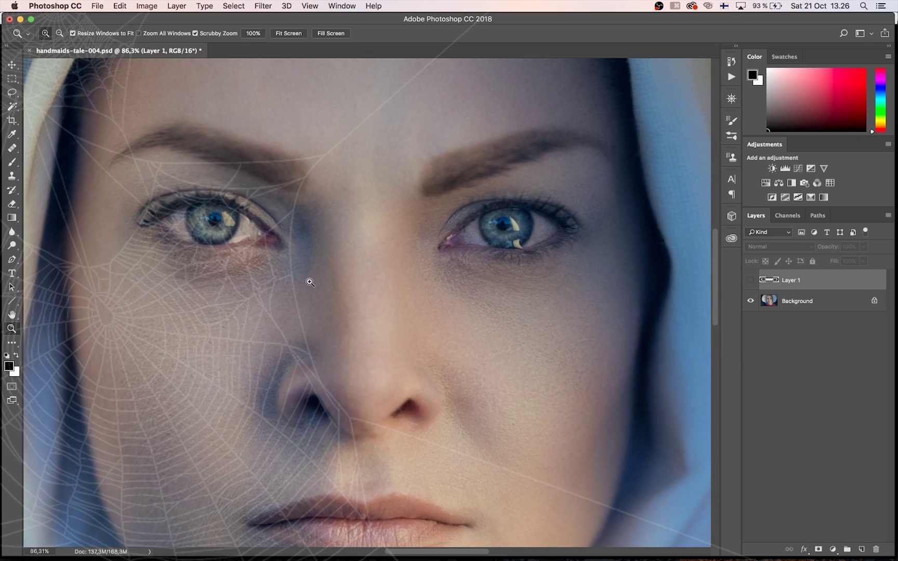
click(768, 306)
click(11, 92)
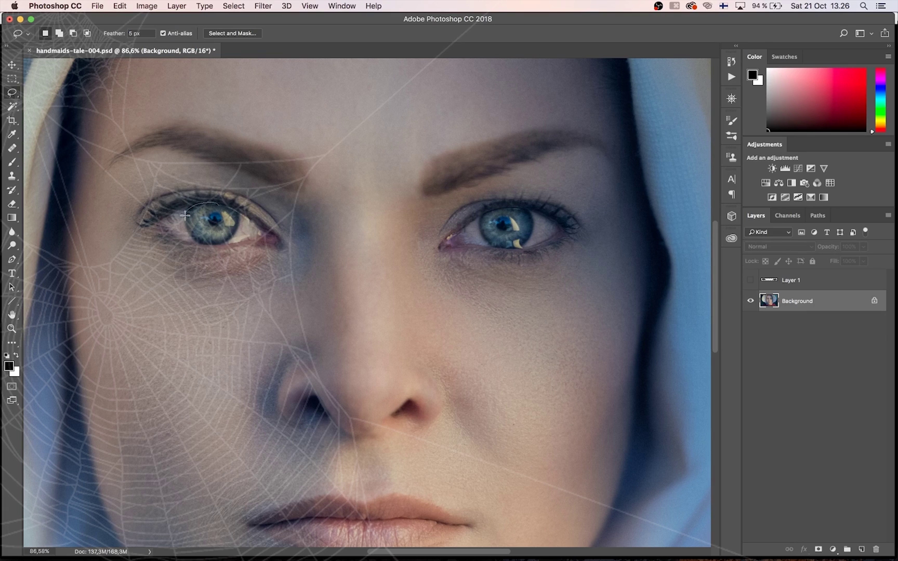
drag(228, 204, 228, 203)
key(shift)
mouse_move(260, 227)
mouse_down()
mouse_move(238, 211)
mouse_move(240, 224)
mouse_move(264, 237)
mouse_move(228, 236)
mouse_move(237, 247)
mouse_move(243, 224)
mouse_up()
mouse_move(489, 212)
mouse_down()
mouse_move(500, 243)
mouse_move(527, 250)
mouse_move(520, 209)
mouse_move(487, 212)
mouse_move(489, 234)
mouse_move(504, 248)
mouse_move(485, 211)
mouse_move(482, 230)
mouse_up()
key(super+j)
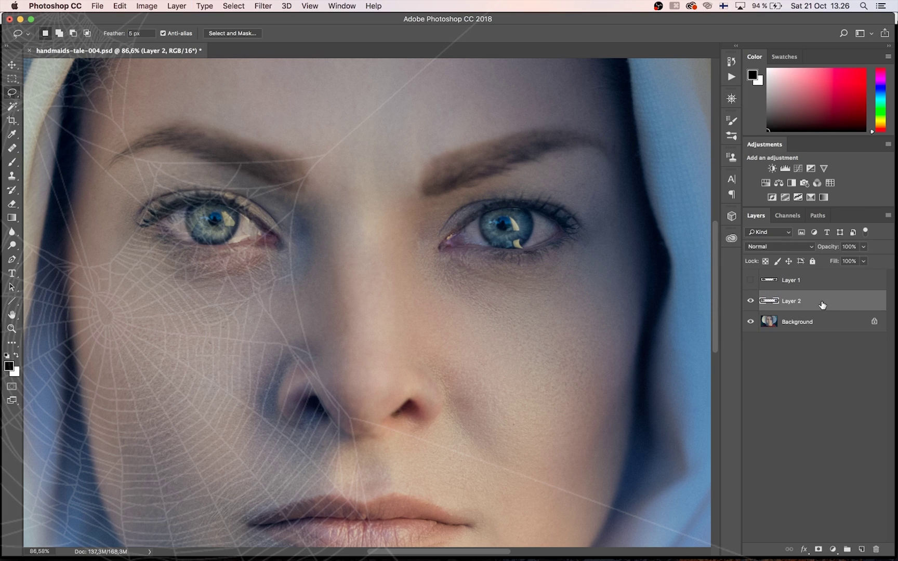
Step: Move the iris layer above the black paint layer and turn the black paint layer's visibility on
drag(822, 304, 814, 278)
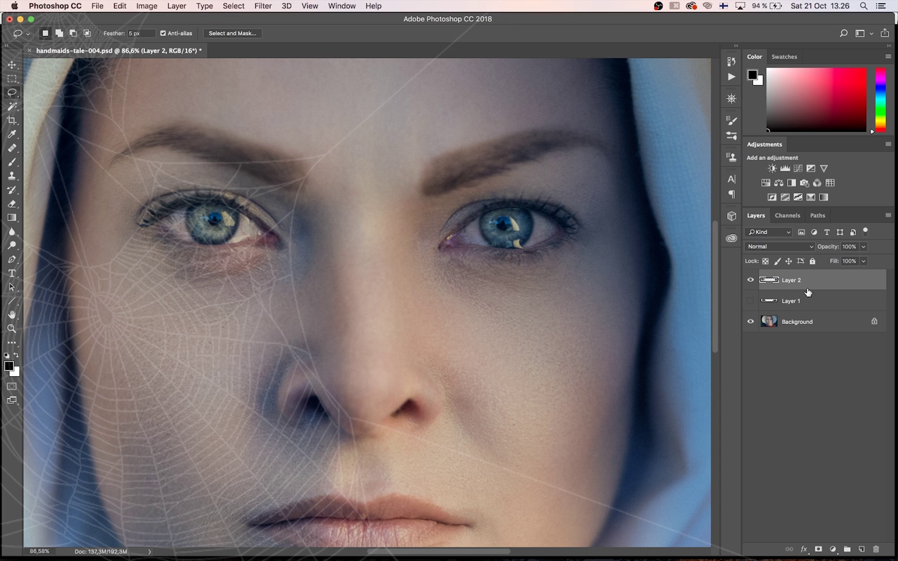
click(750, 301)
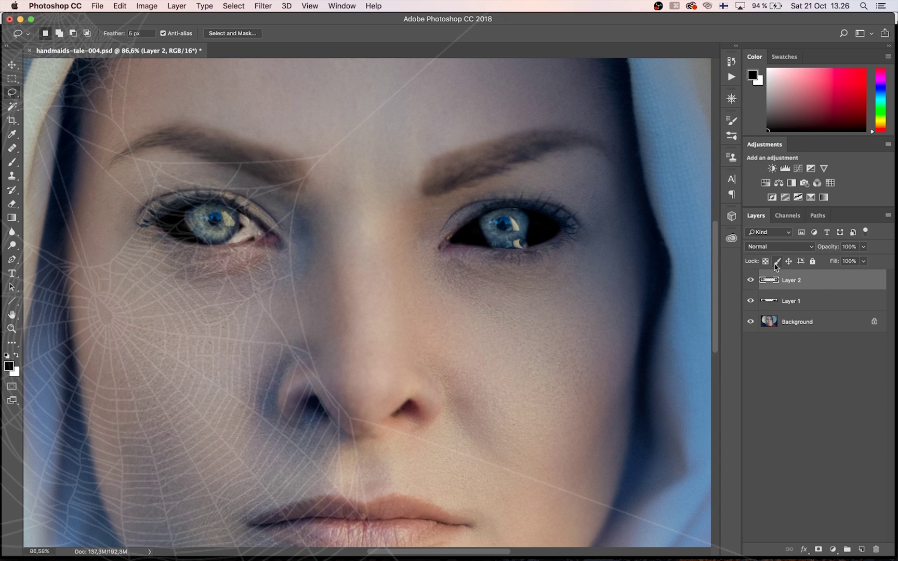
Step: Group Layer 2 and Layer 1 together and expand the group
click(810, 302)
click(808, 281)
click(807, 305)
click(808, 286)
shift+click(808, 303)
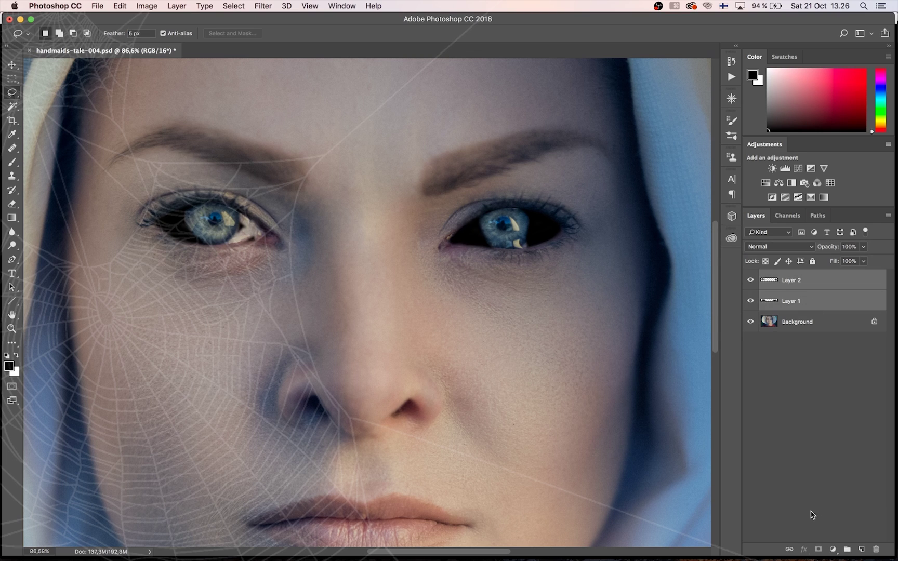
key(super+g)
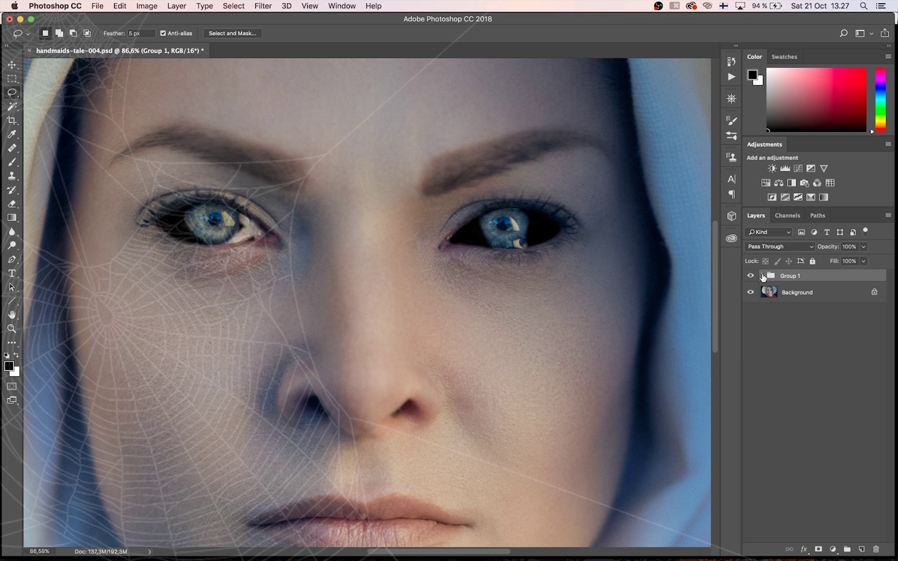
click(762, 276)
Step: Compare the eyes before and after by toggling the visibility of Group 1
click(752, 276)
click(752, 276)
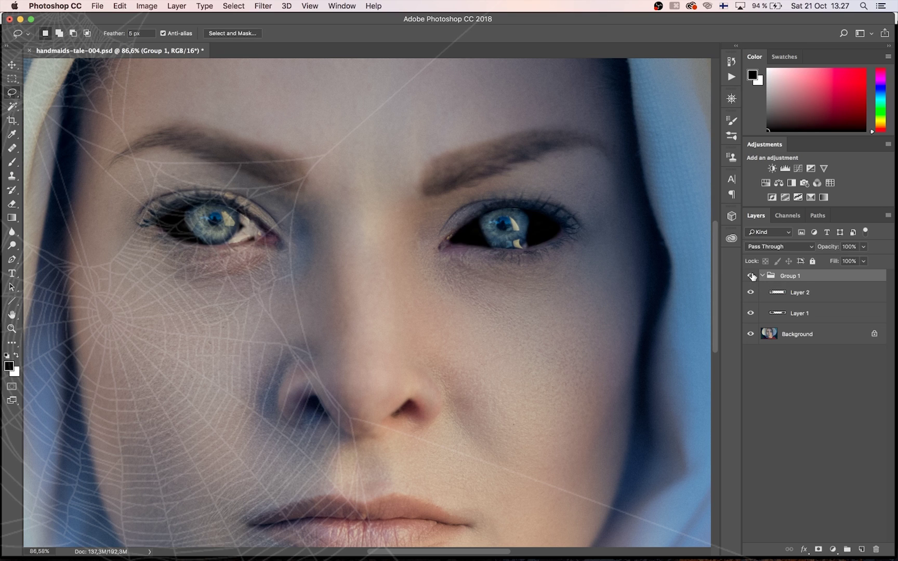
click(752, 276)
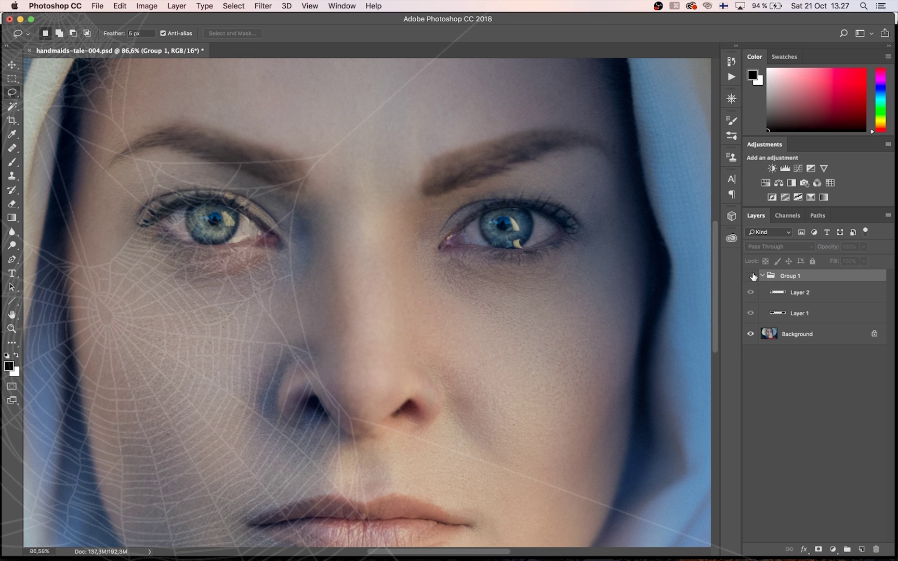
click(11, 328)
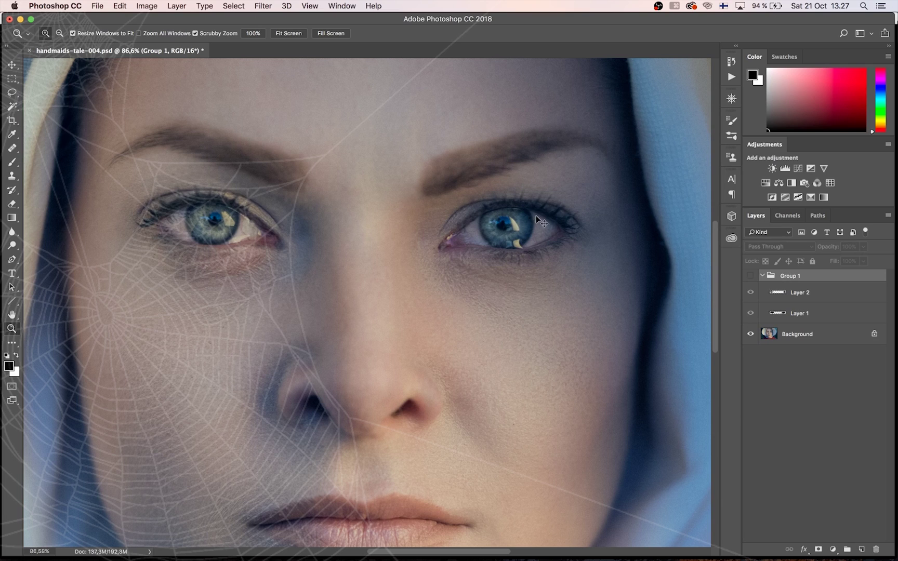
click(749, 276)
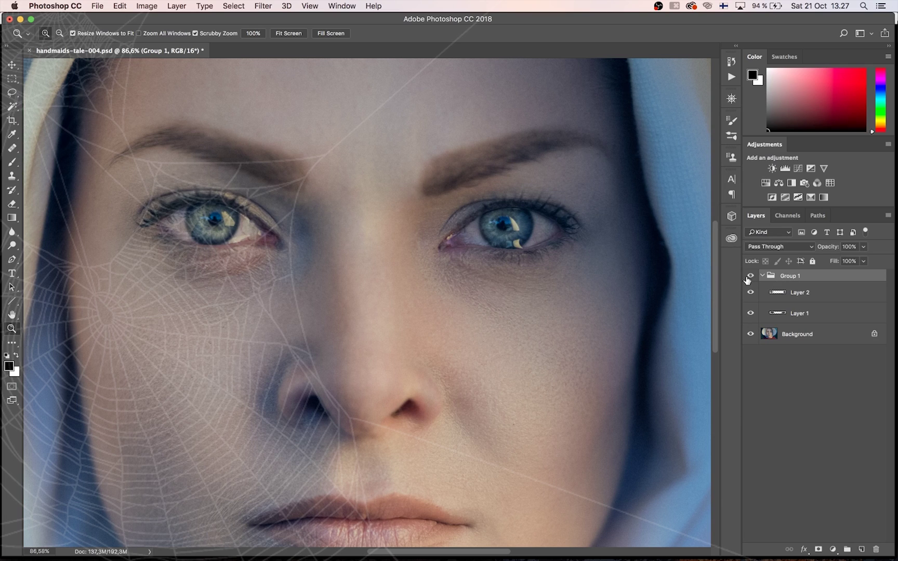
click(749, 276)
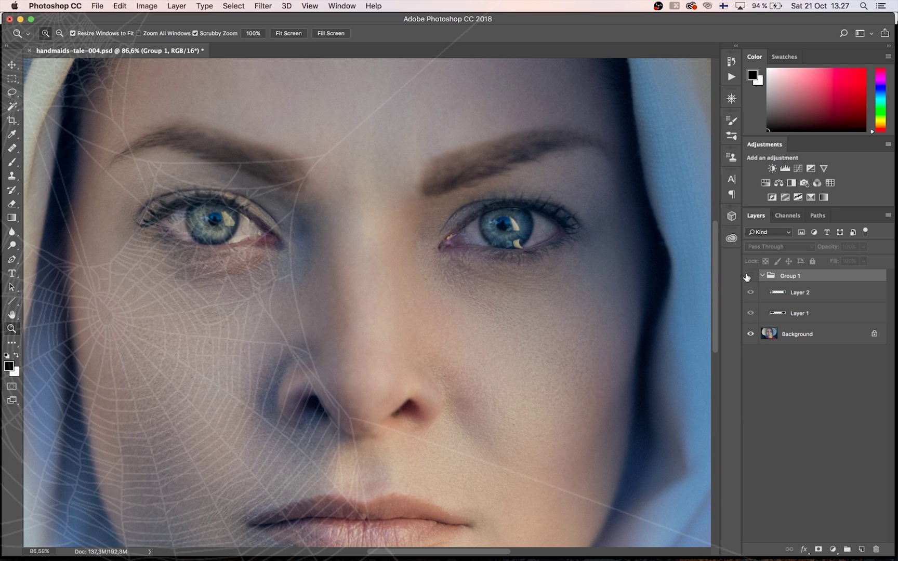
click(750, 276)
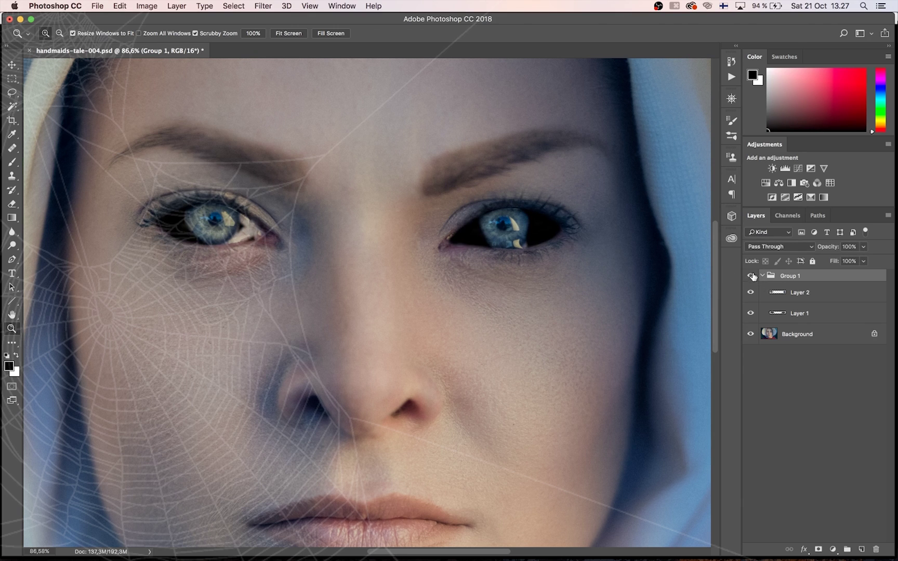
Step: Check the iris layer's effect by hiding and showing Layer 2, and set its blend mode to Lighten
click(809, 294)
click(750, 292)
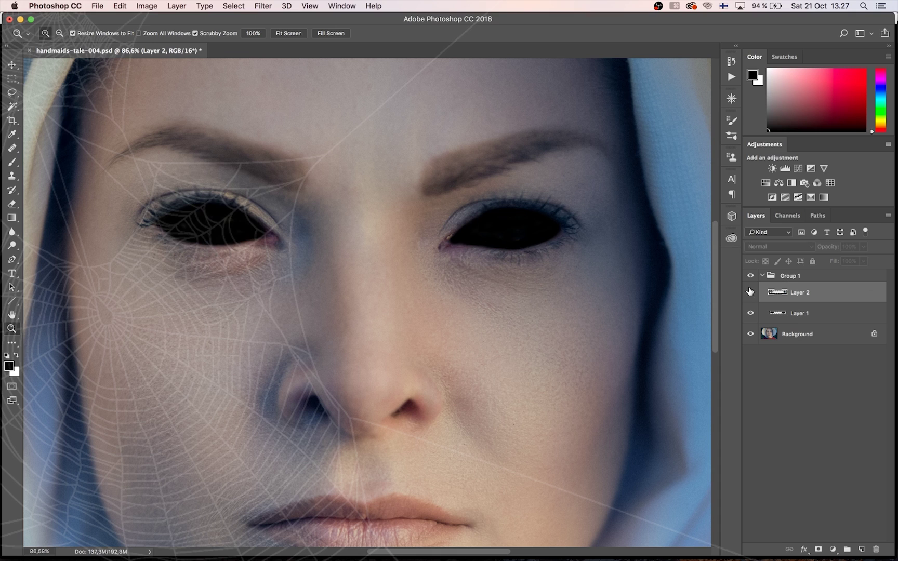
click(750, 293)
click(785, 247)
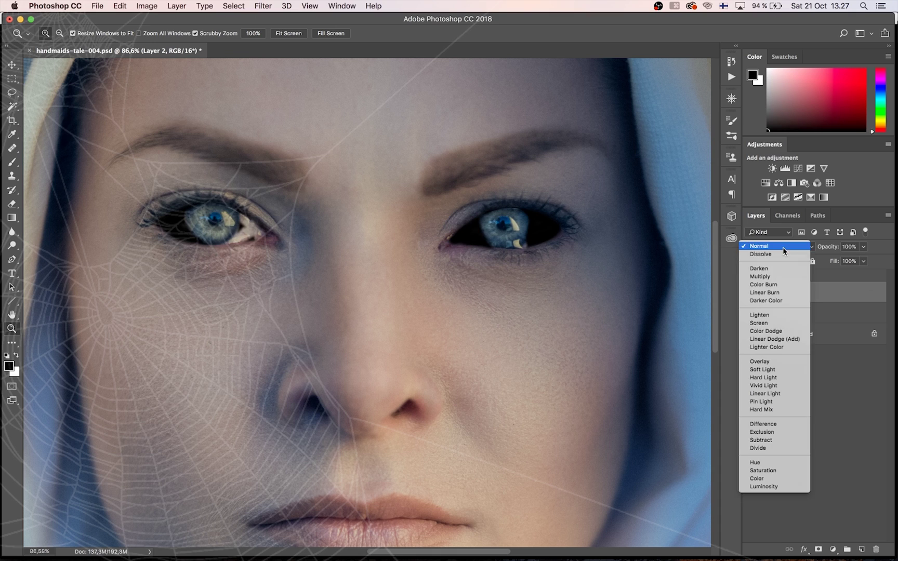
click(778, 314)
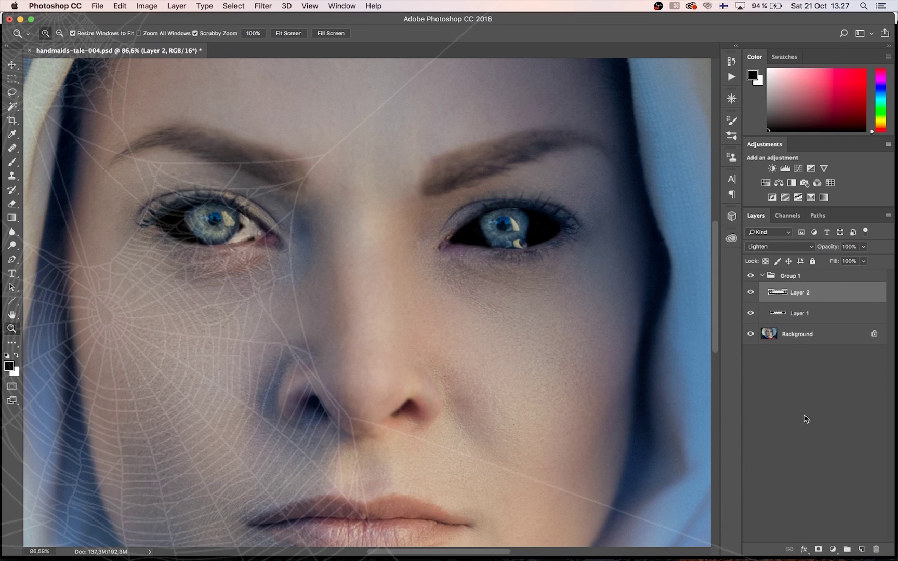
Step: Add a Levels adjustment layer above Layer 2 and clip it to that layer
click(832, 550)
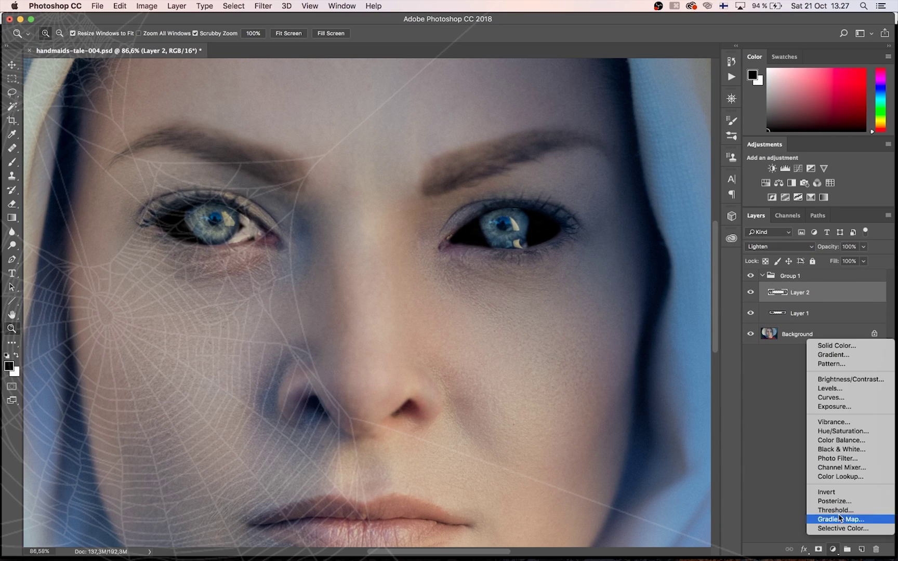
click(857, 393)
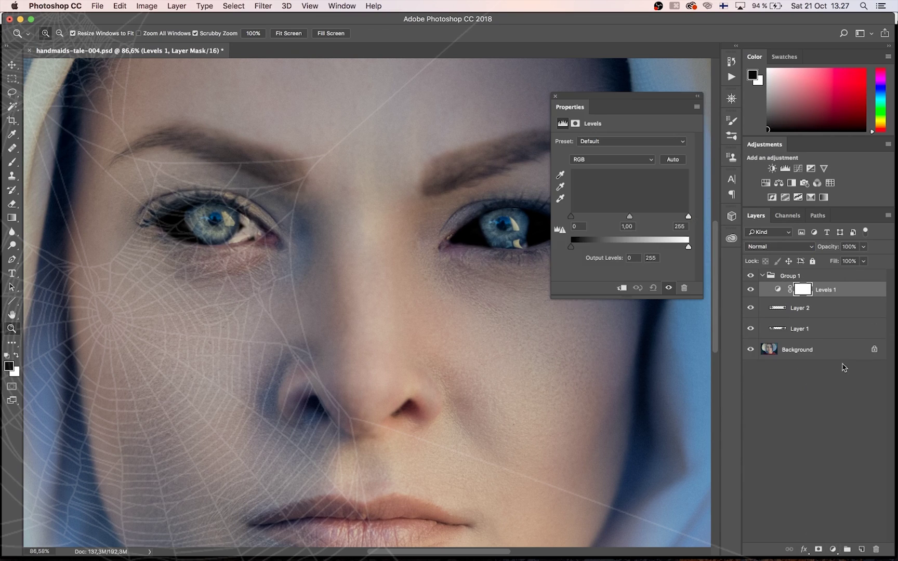
drag(627, 95, 635, 83)
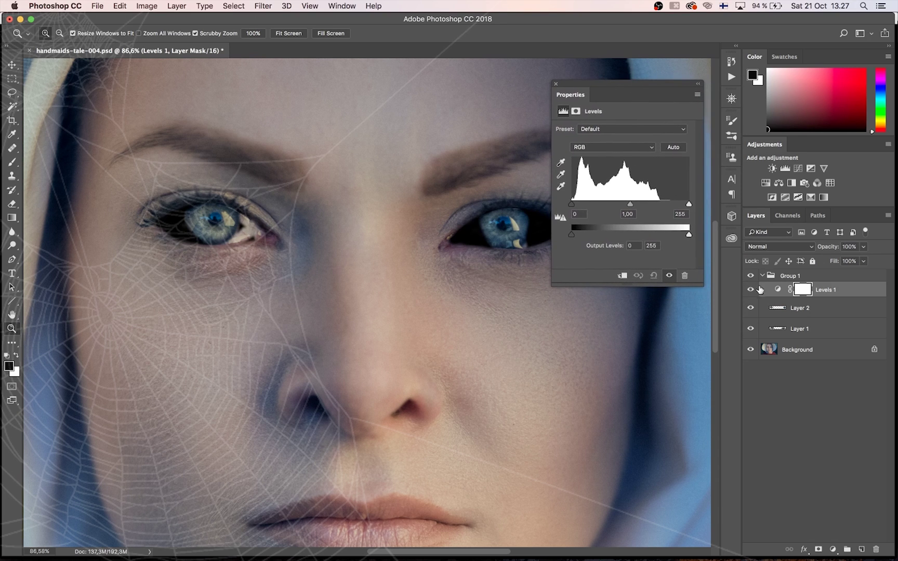
click(622, 277)
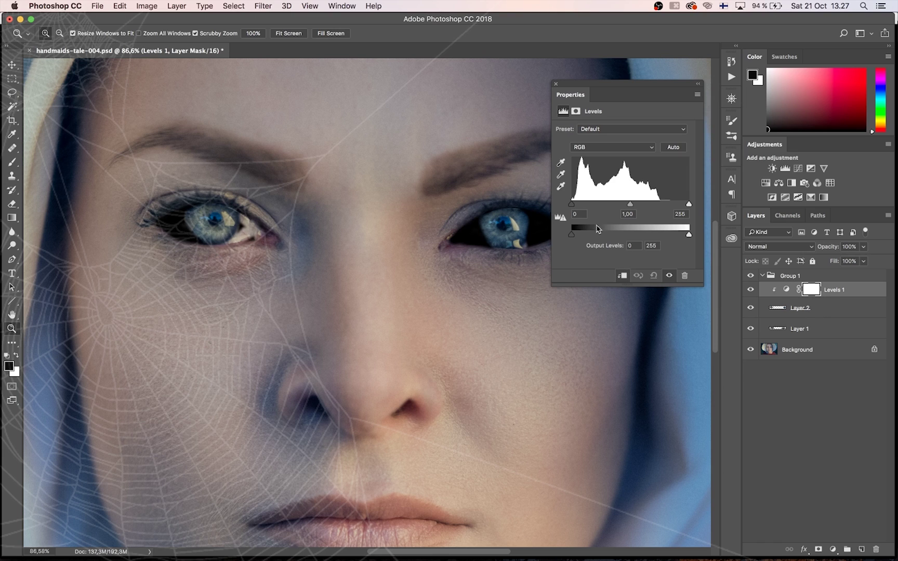
Step: Darken the irises in the clipped Levels adjustment by setting the input black point to 64 and the white point to 231
drag(572, 206, 599, 208)
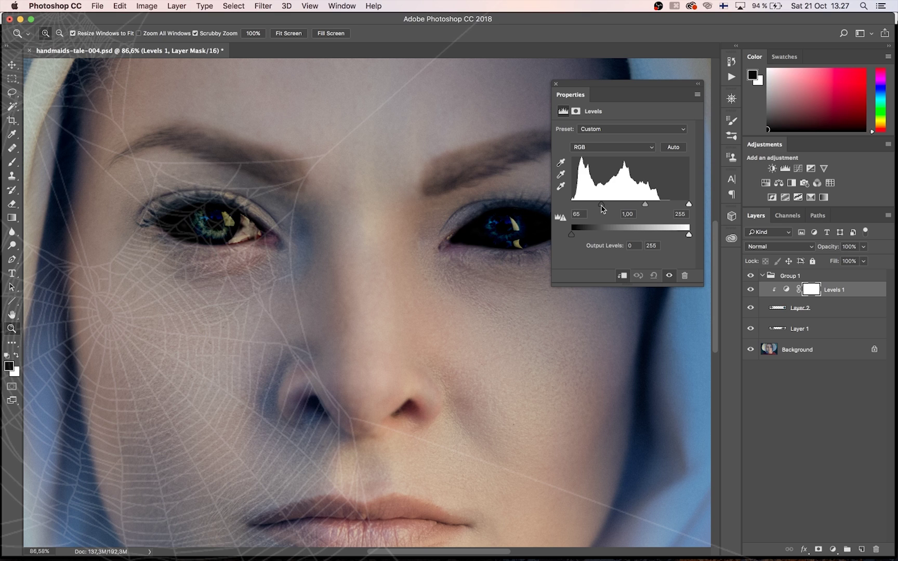
drag(604, 209, 606, 210)
drag(691, 208, 678, 206)
drag(601, 205, 602, 205)
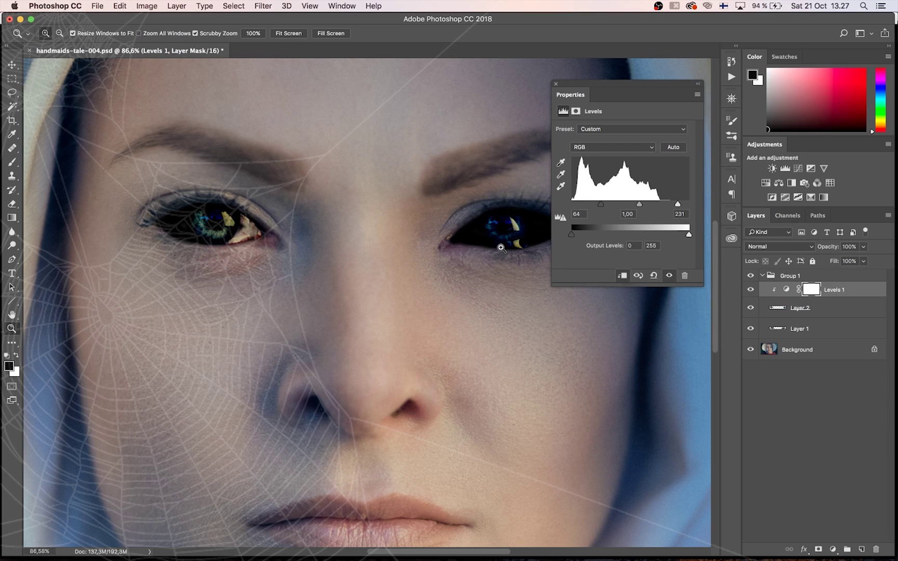
click(554, 85)
Step: Add a layer mask to Layer 2 and paint black over the bright inner corner of the left eye, enlarging the brush to 70
click(822, 309)
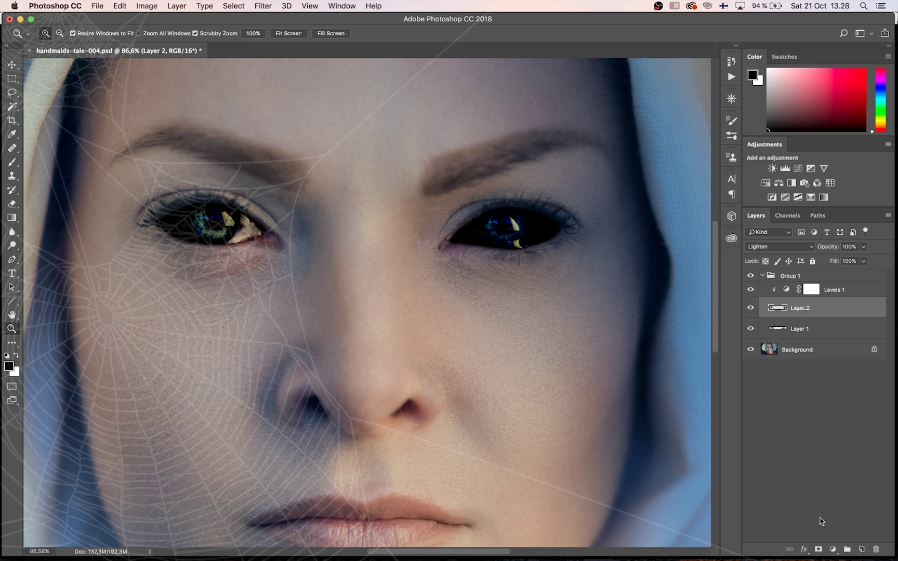
click(818, 550)
key(b)
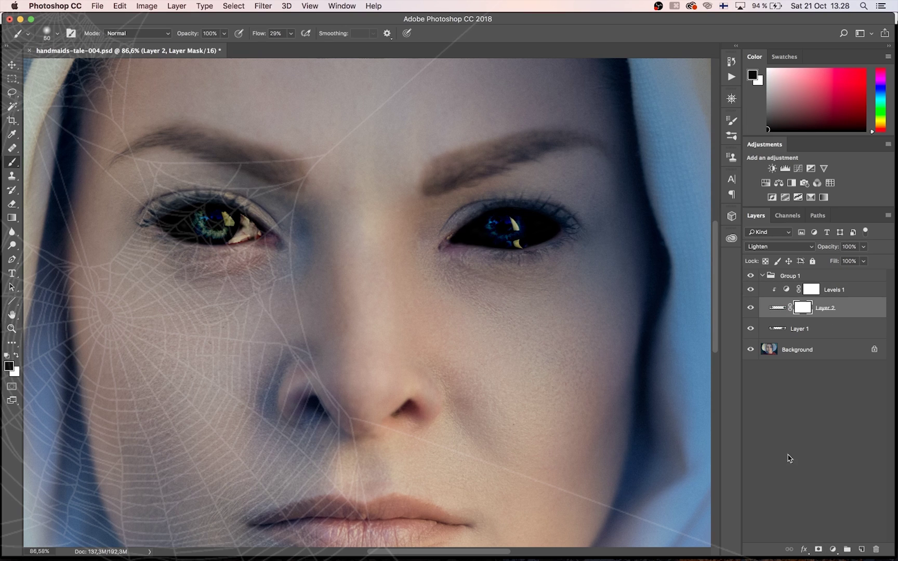
mouse_move(238, 222)
mouse_down()
mouse_move(226, 242)
mouse_move(249, 227)
mouse_move(244, 236)
mouse_move(249, 219)
mouse_move(233, 241)
mouse_move(255, 228)
mouse_move(248, 252)
mouse_move(255, 260)
mouse_move(256, 228)
mouse_move(252, 241)
mouse_move(244, 227)
mouse_move(197, 226)
mouse_move(199, 217)
mouse_move(212, 249)
mouse_move(222, 228)
mouse_up()
key(bracketright)
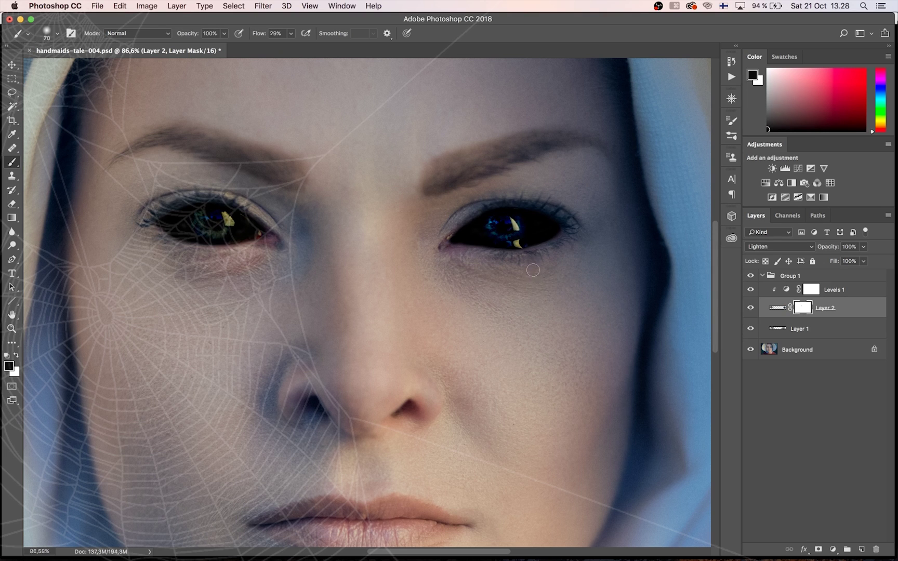
Step: Check the effect of Layer 2 on the whole portrait by toggling its visibility
key(super+minus)
key(super+minus)
key(super+minus)
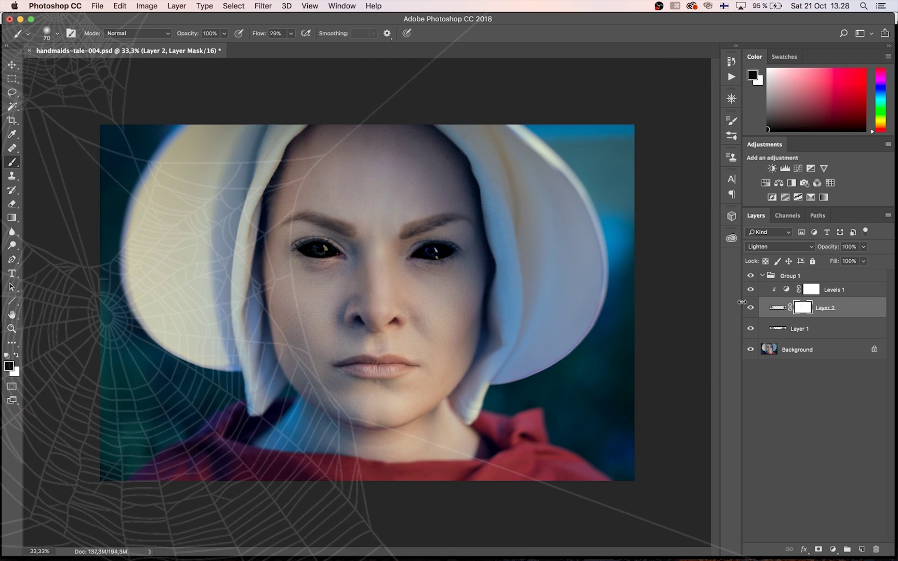
click(752, 308)
click(751, 308)
click(751, 308)
Step: Select the Levels 1 adjustment layer and open the Halloween library
click(12, 329)
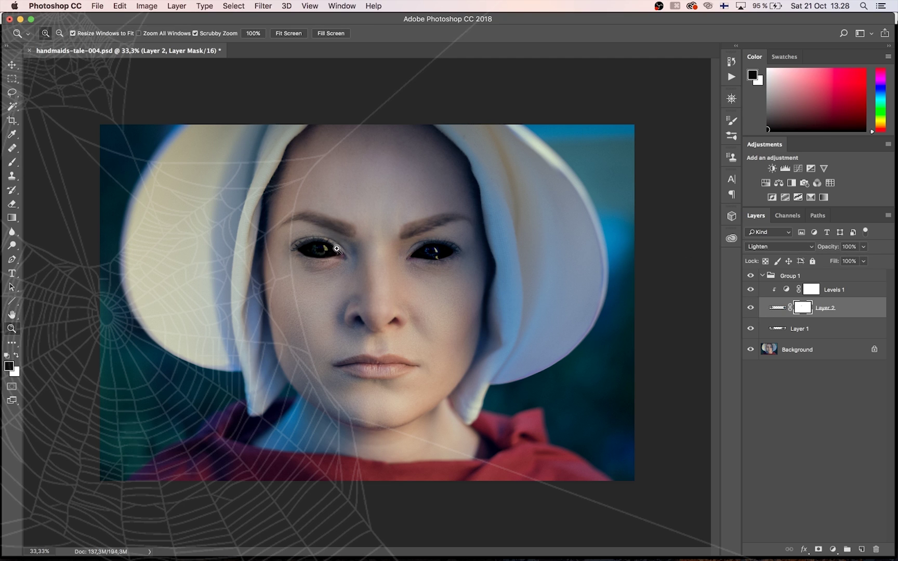
drag(326, 254, 356, 243)
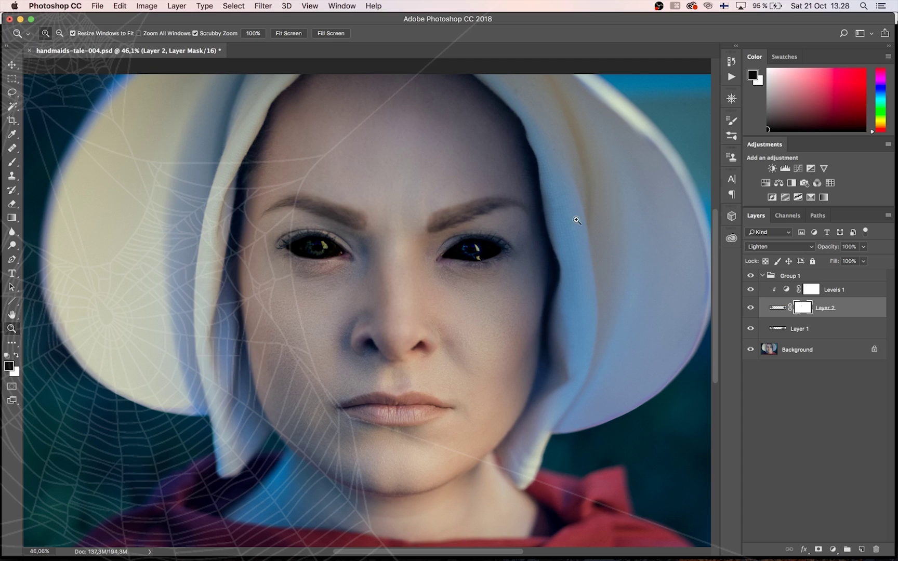
click(850, 292)
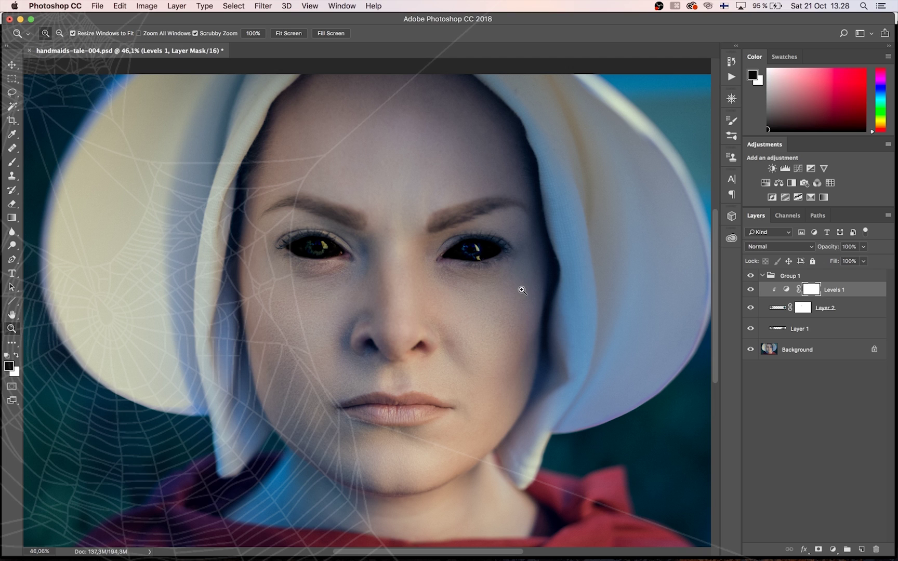
click(732, 238)
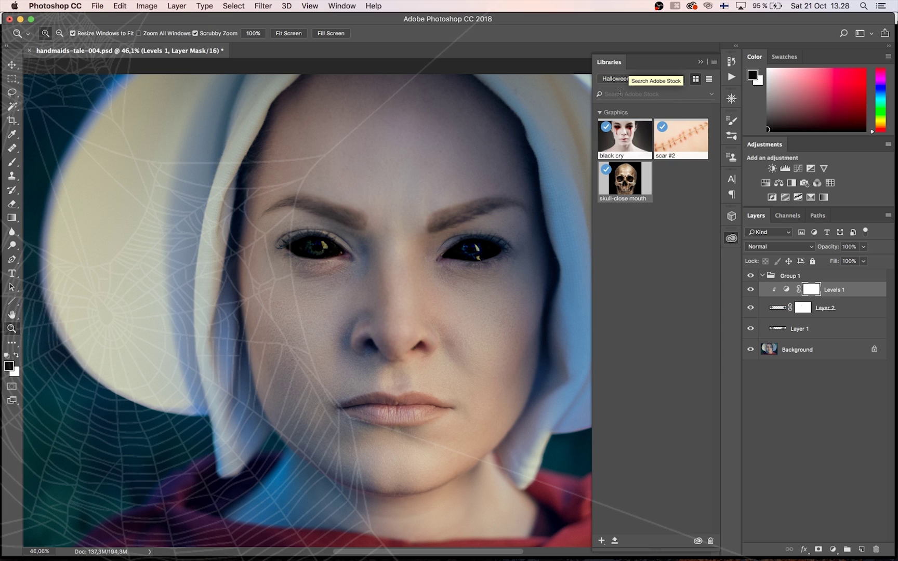
Step: Search Adobe Stock for "skull" and place the white clay skull preview on the portrait
click(649, 95)
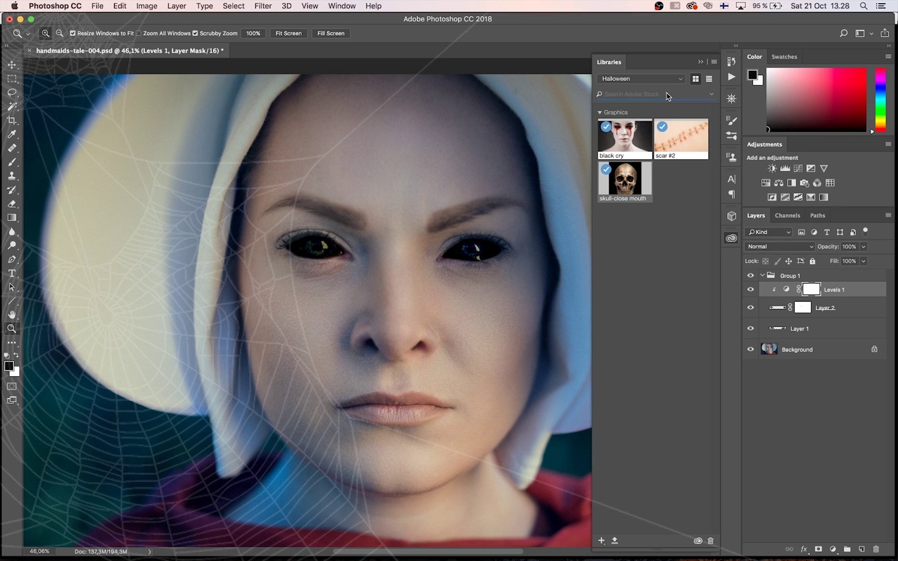
text(skull)
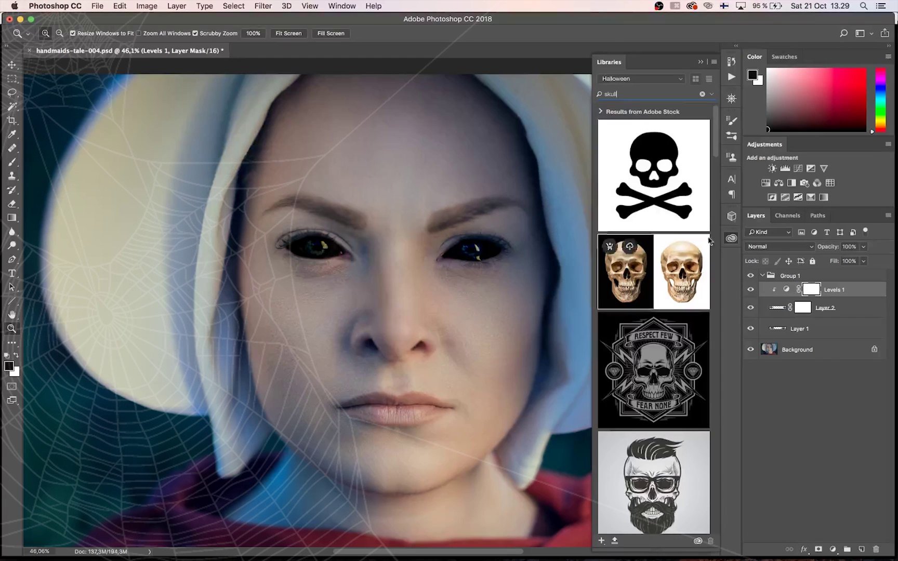
drag(716, 143, 709, 212)
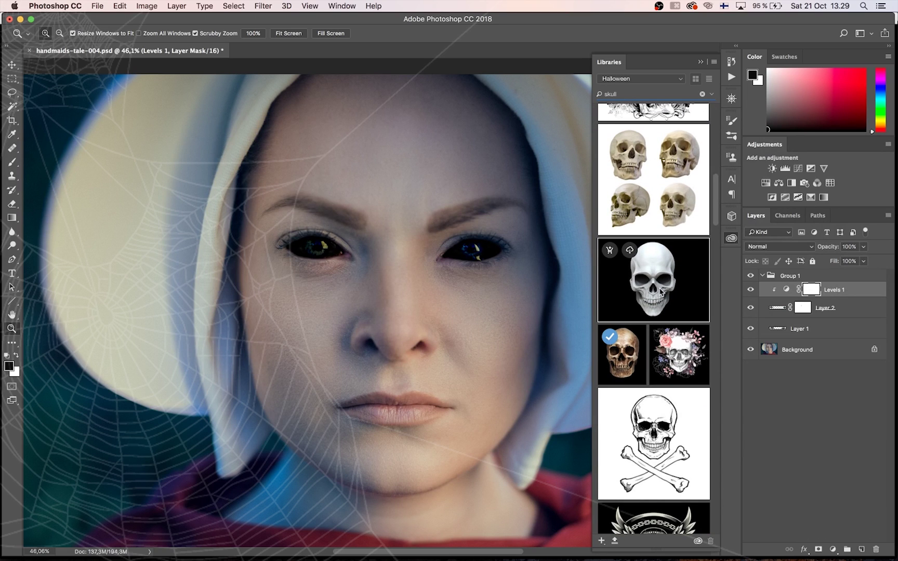
drag(661, 293, 396, 289)
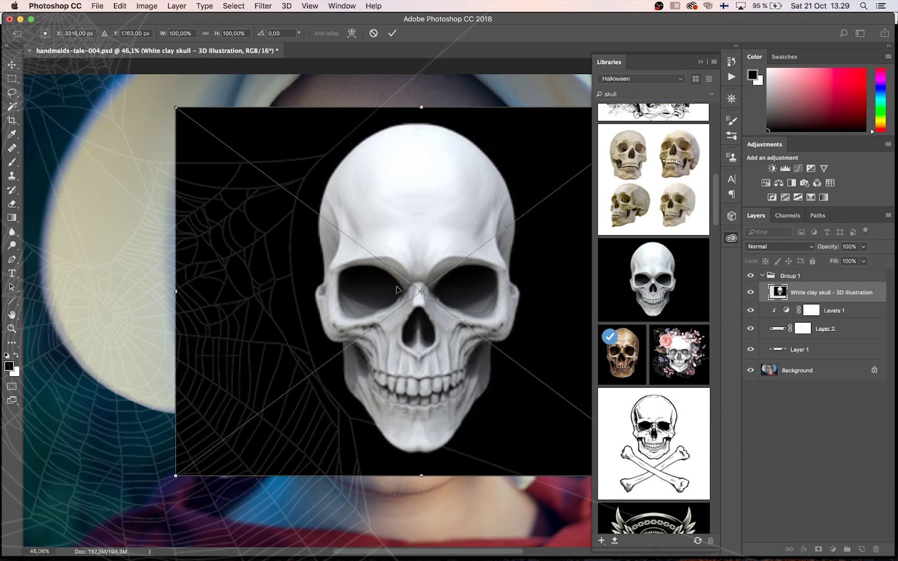
key(Return)
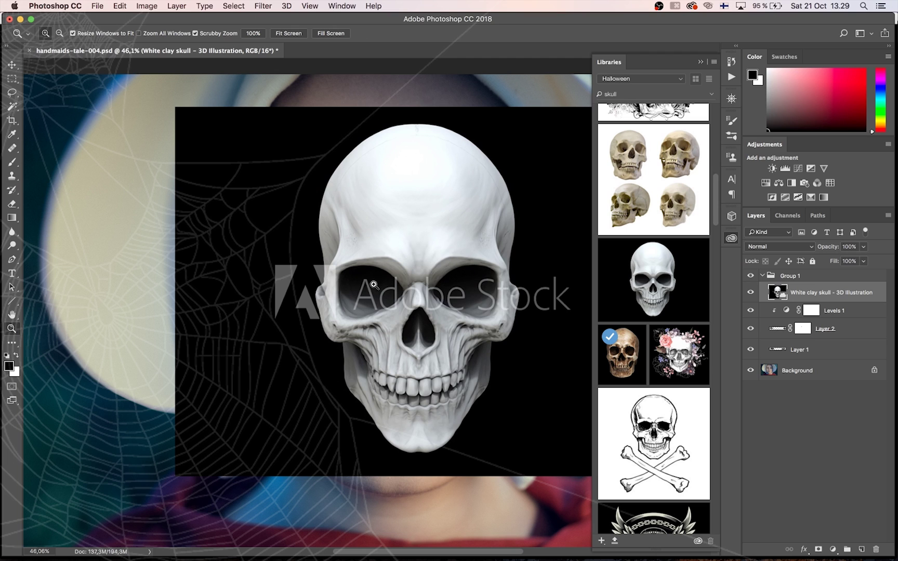
Step: Move the skull over the face, set its blend mode to Overlay and invert it
click(12, 62)
drag(441, 299, 414, 278)
click(781, 248)
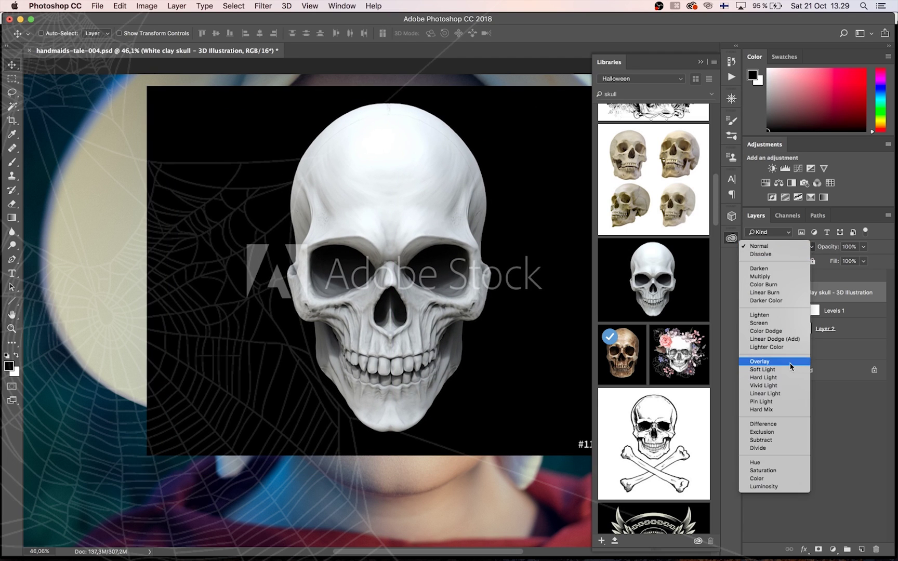
click(790, 364)
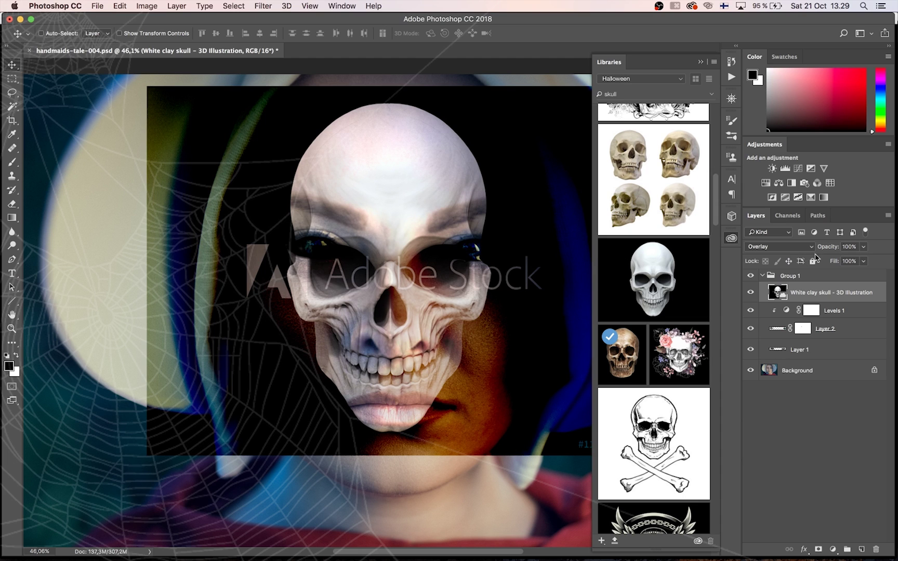
key(super+i)
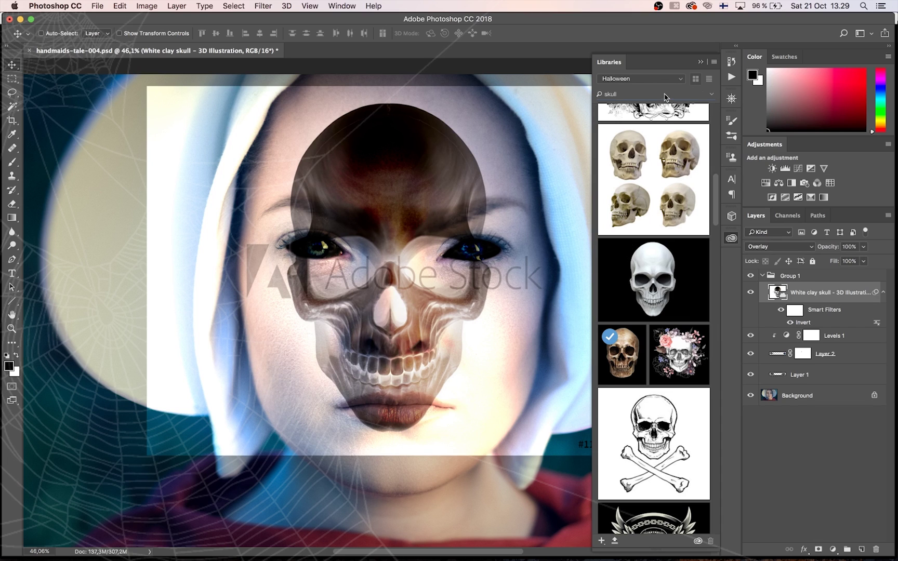
Step: Delete the white clay skull from both the Halloween library and the layer stack
click(702, 95)
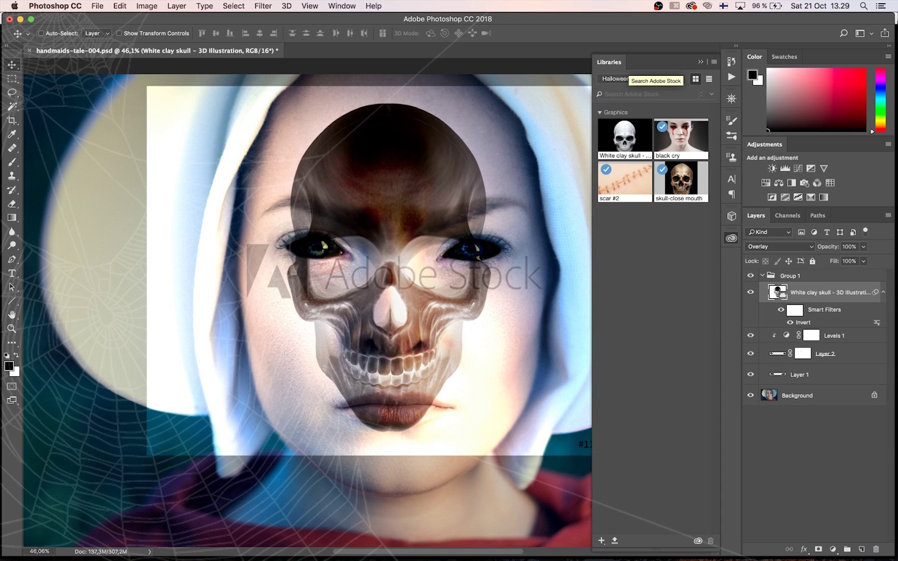
right_click(629, 143)
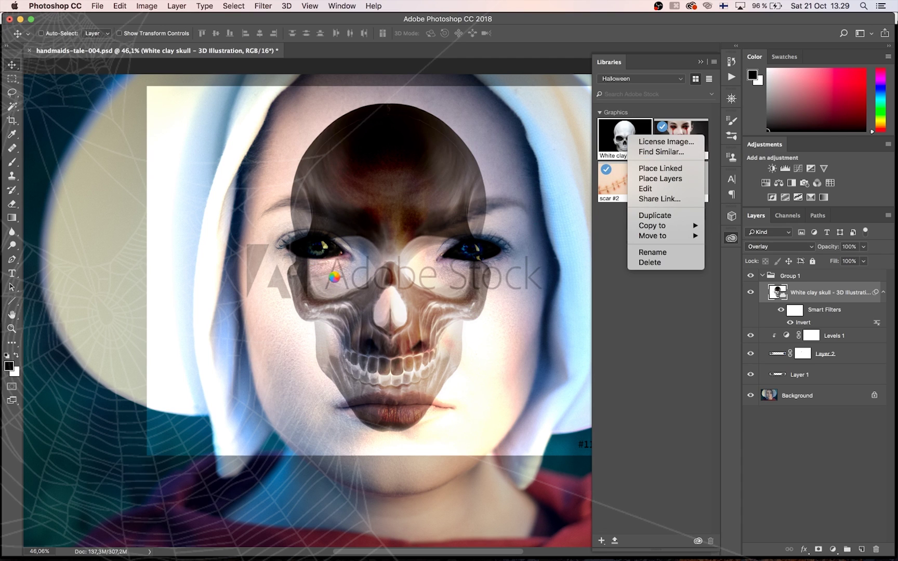
click(620, 281)
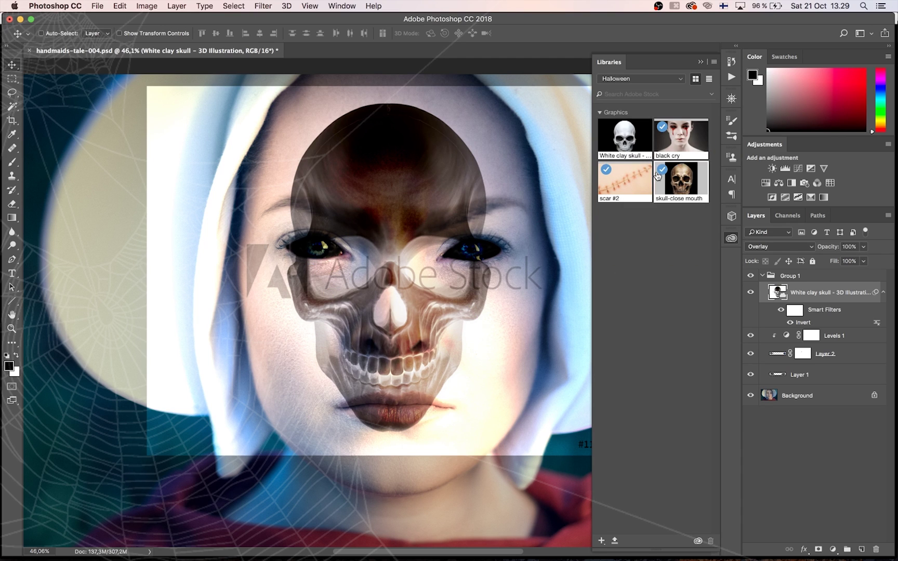
click(633, 143)
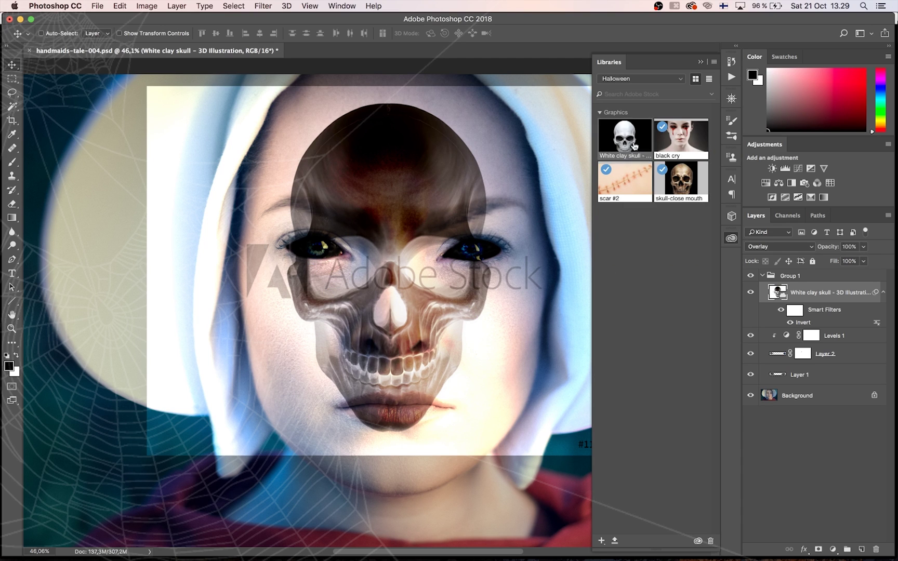
click(710, 541)
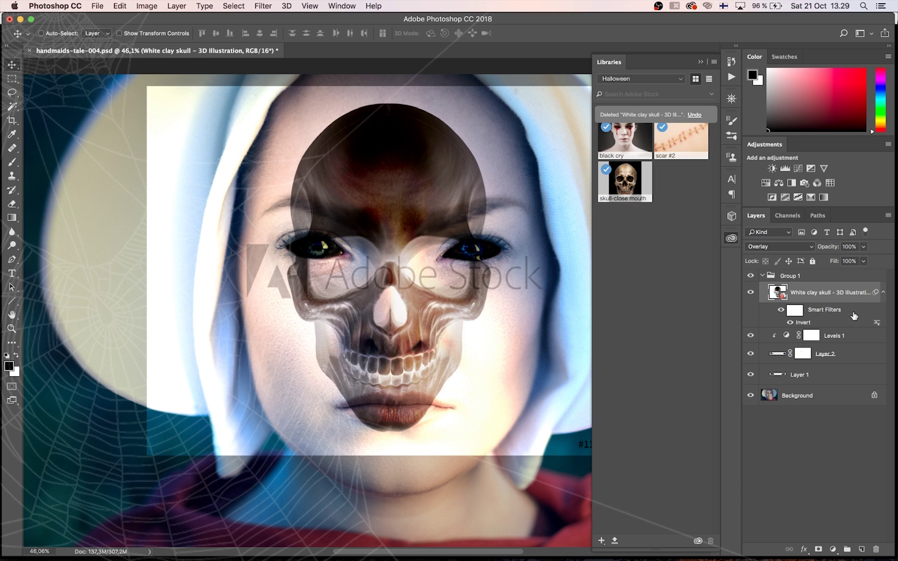
drag(859, 299, 875, 549)
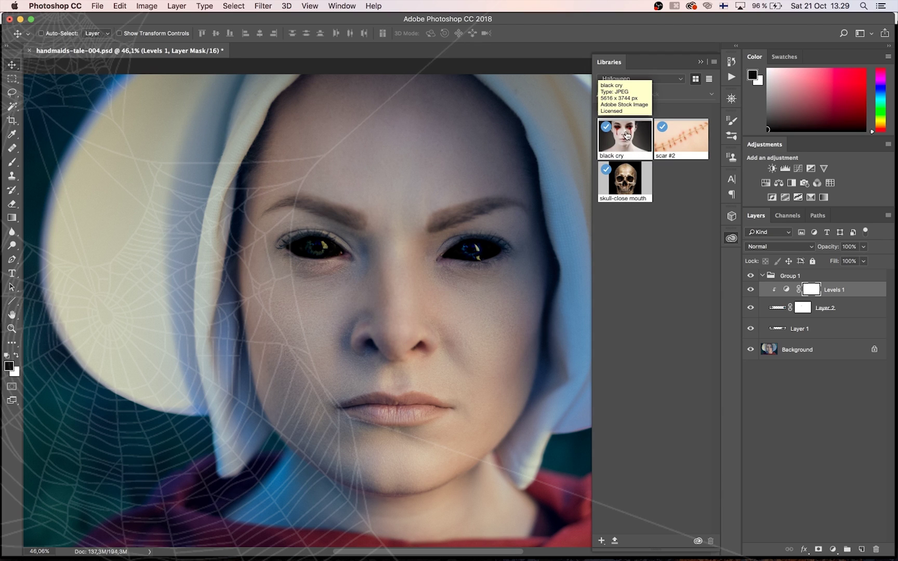
Step: Place the black cry image from the Halloween library and move it down so its eyes line up with the portrait's eyes
drag(622, 133, 405, 276)
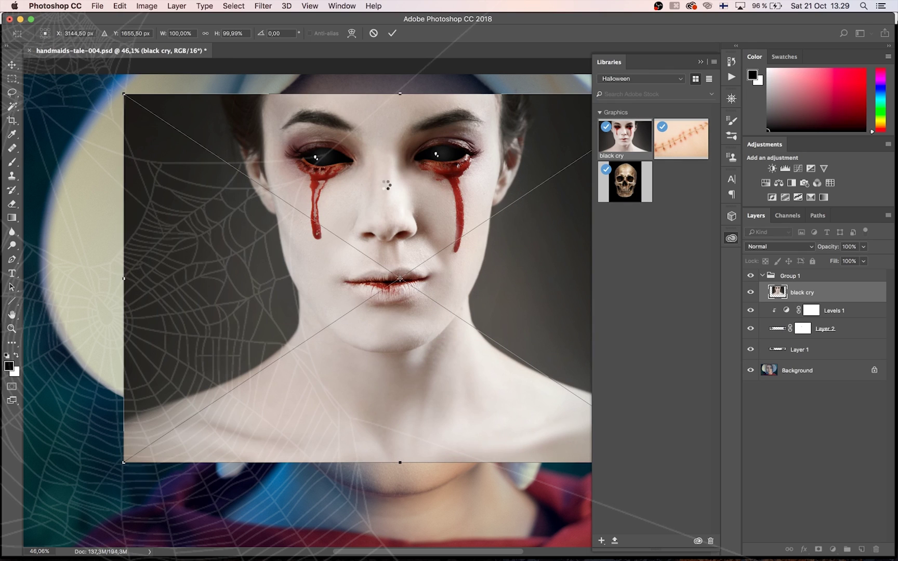
key(Return)
drag(365, 192, 369, 283)
Step: Set the black cry layer to 51% opacity with the Overlay blend mode
click(863, 247)
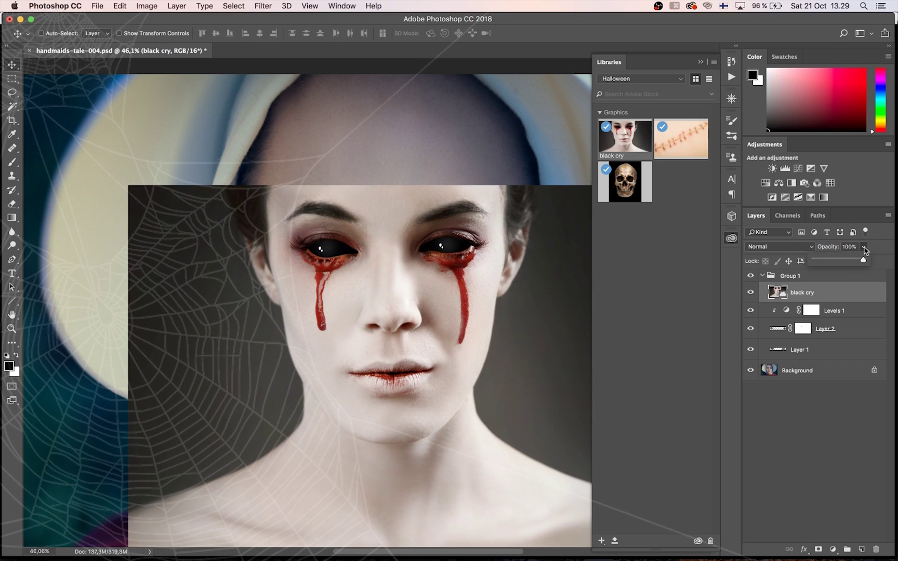
drag(844, 261, 838, 260)
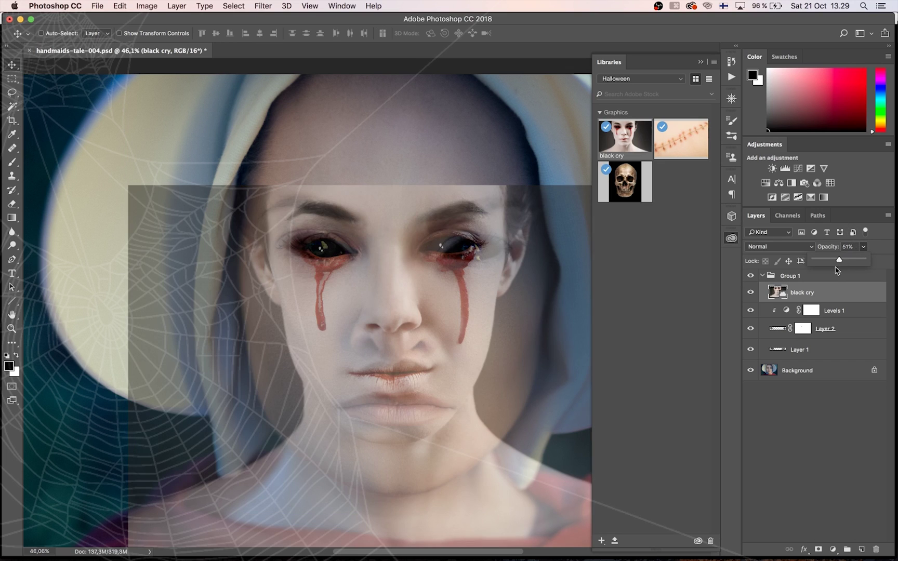
click(777, 246)
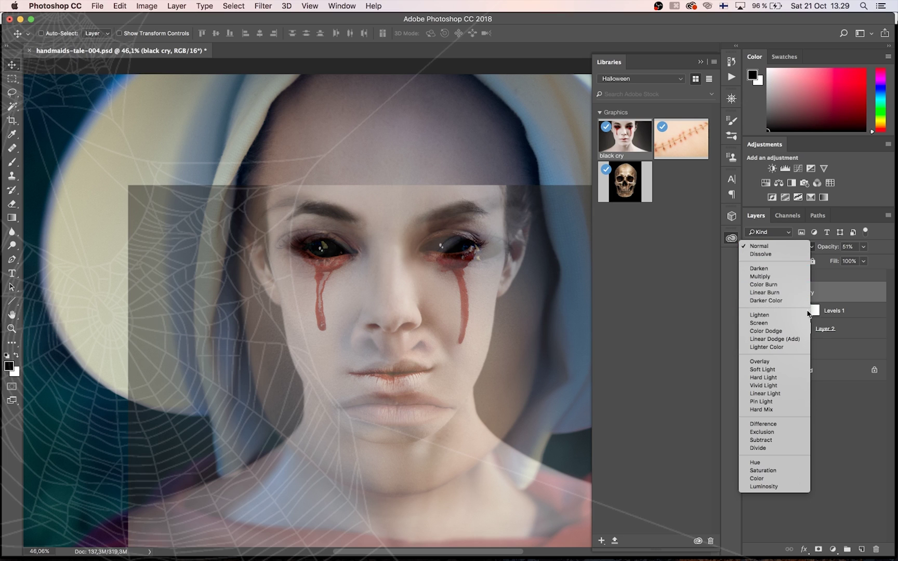
click(774, 364)
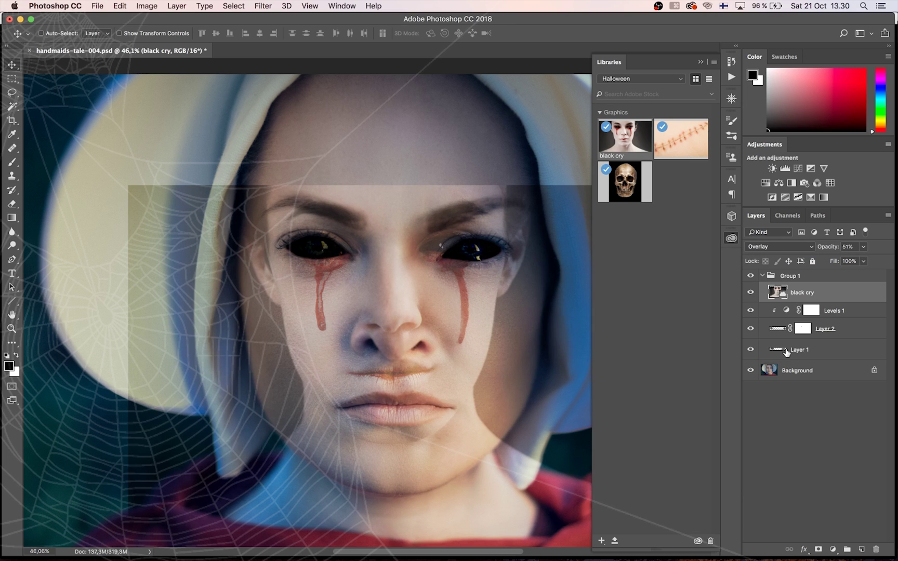
Step: Stretch and reposition the black cry layer to about 124.46% width and 115.26% height so its tears sit under the portrait's eyes
key(super+minus)
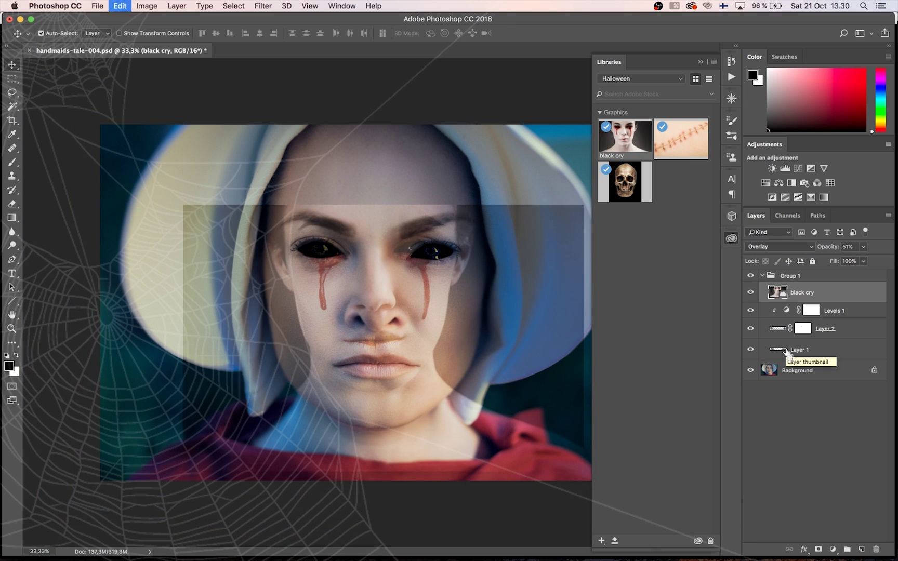
key(super+t)
mouse_move(184, 338)
mouse_down()
mouse_move(158, 341)
mouse_move(170, 343)
mouse_up()
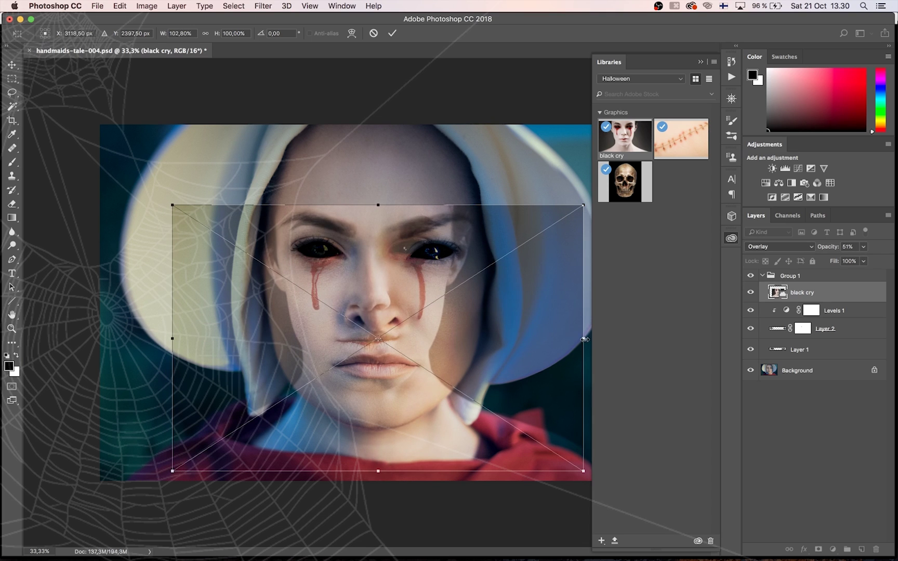
drag(584, 339, 624, 347)
drag(173, 339, 149, 338)
drag(387, 473, 387, 511)
drag(464, 344, 456, 333)
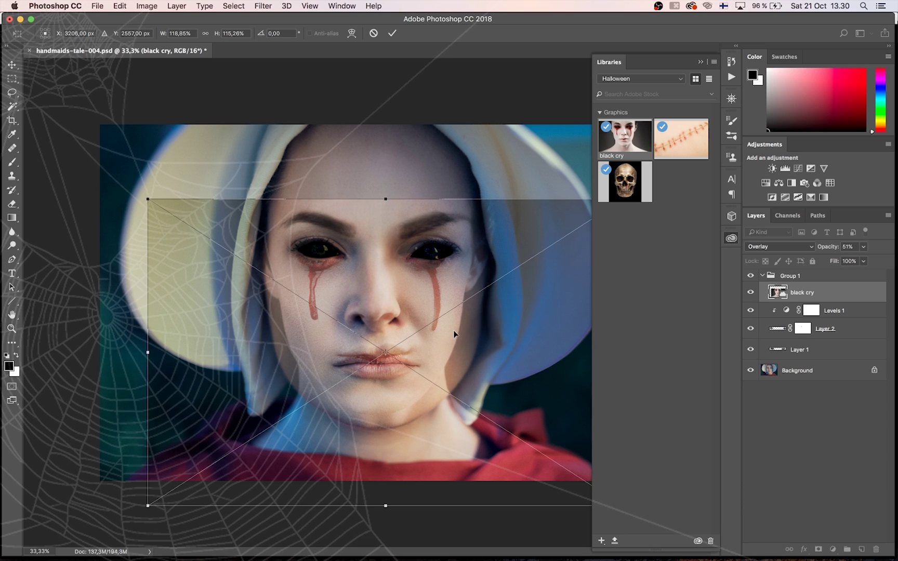
key(super+minus)
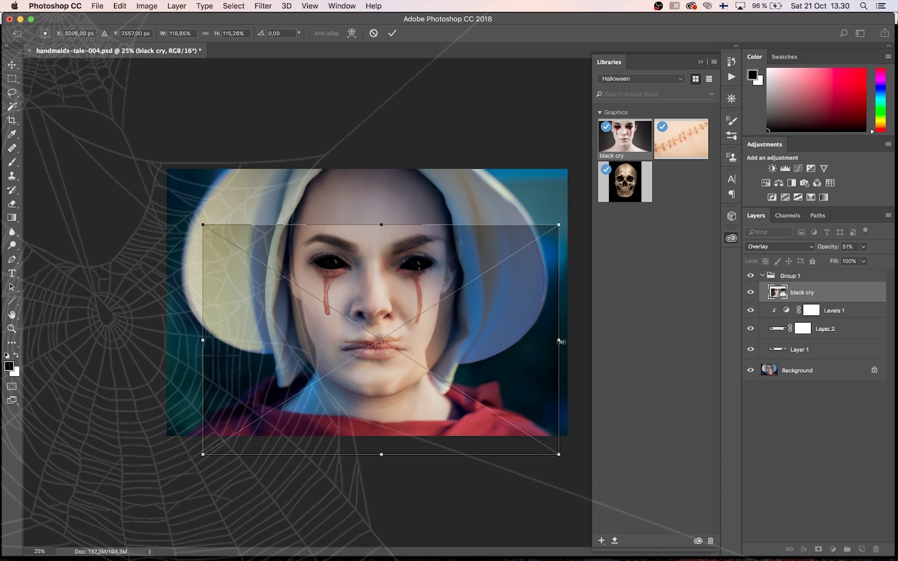
drag(559, 341, 572, 340)
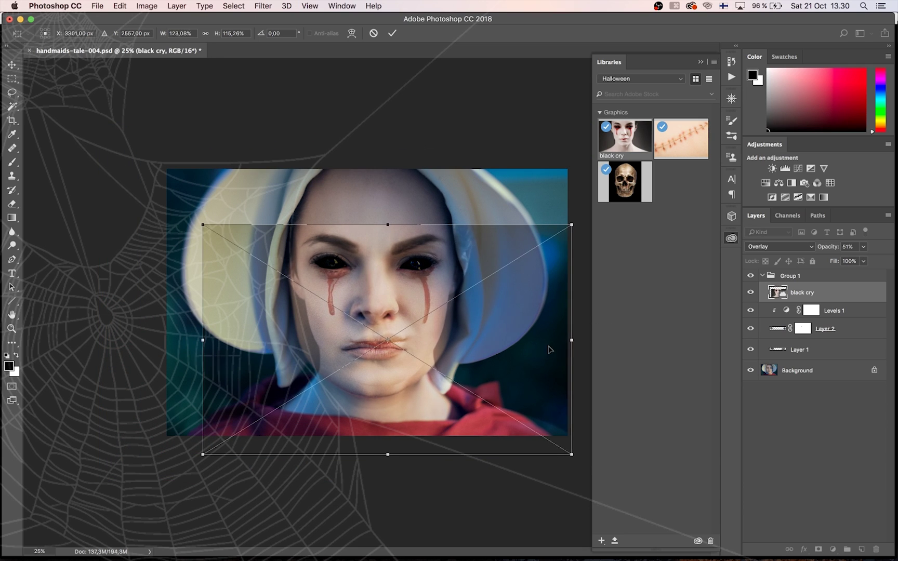
drag(206, 341, 202, 341)
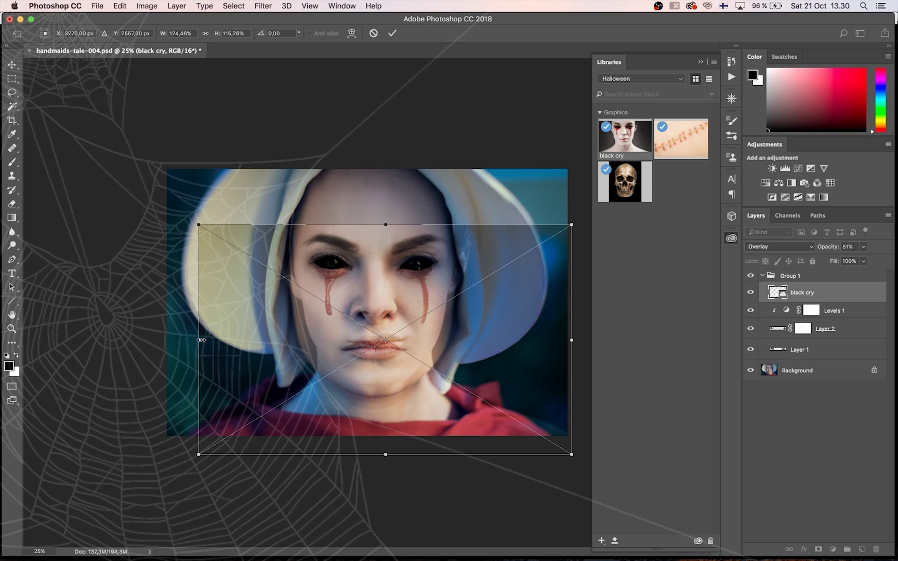
Step: Warp the black cry layer slightly outward around both tears to fine-tune their position under the eyes, and apply the transform
click(352, 33)
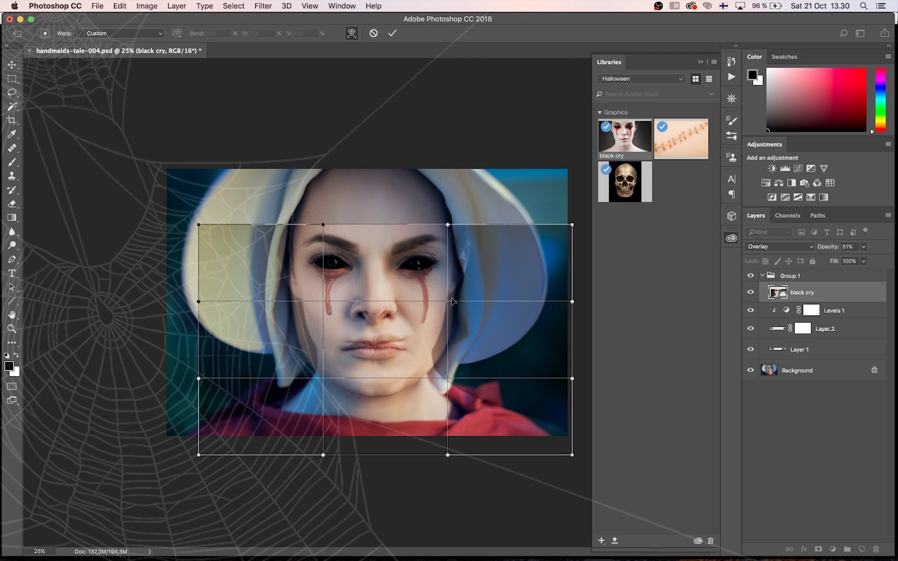
drag(447, 301, 450, 299)
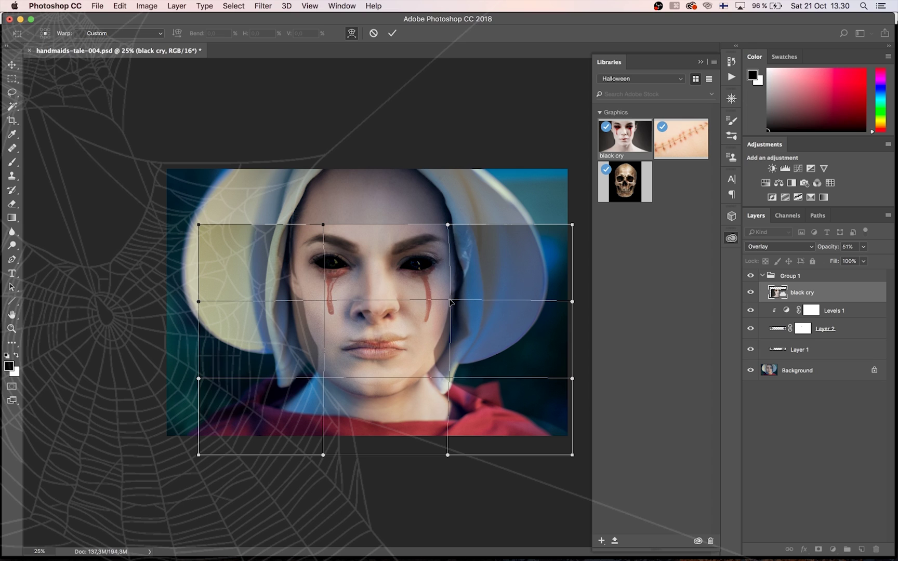
drag(325, 301, 323, 300)
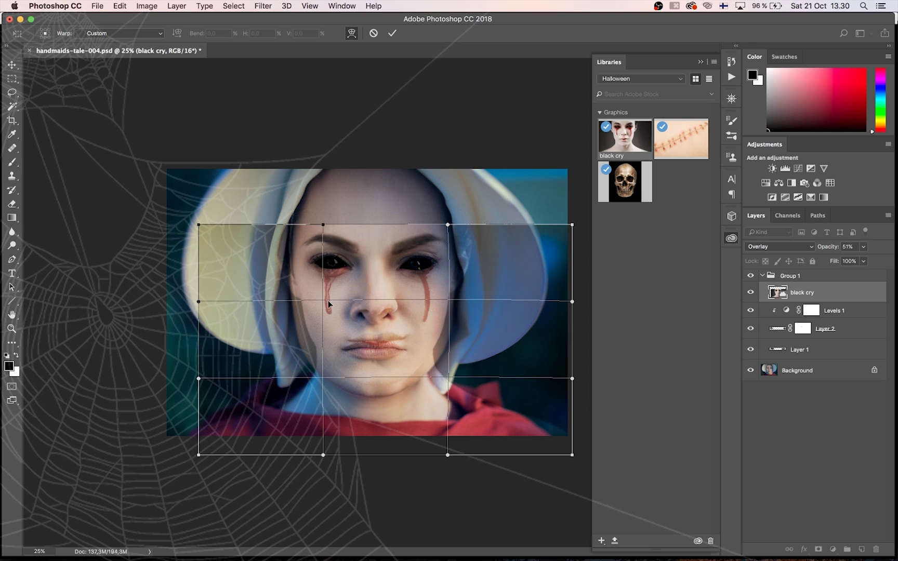
drag(449, 299, 450, 300)
key(Return)
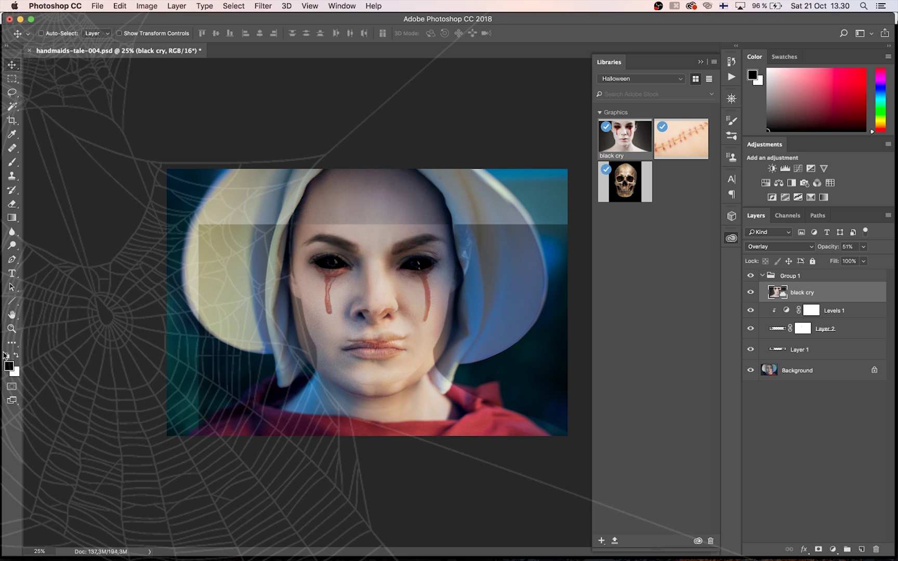
Step: Hide the whole black cry layer with a black layer mask
click(11, 329)
drag(403, 297, 453, 272)
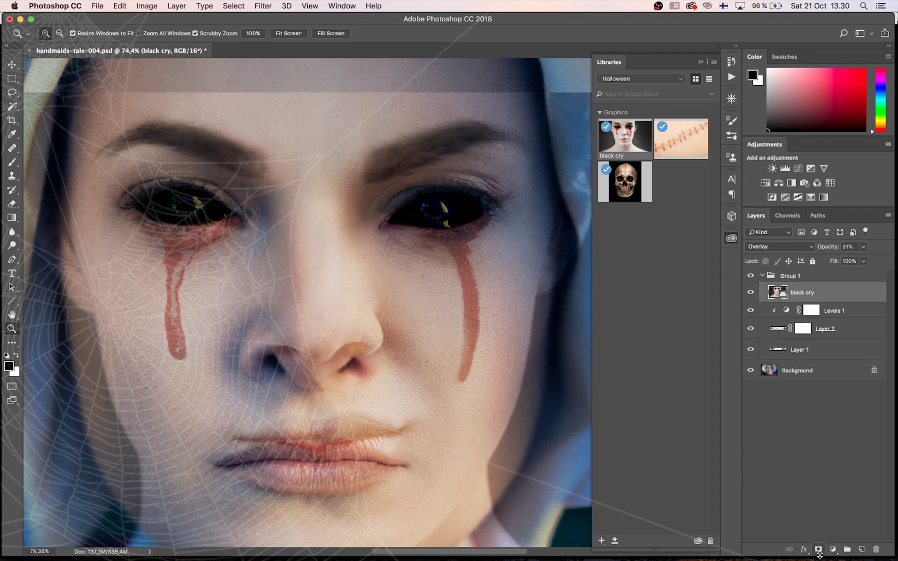
alt+click(818, 550)
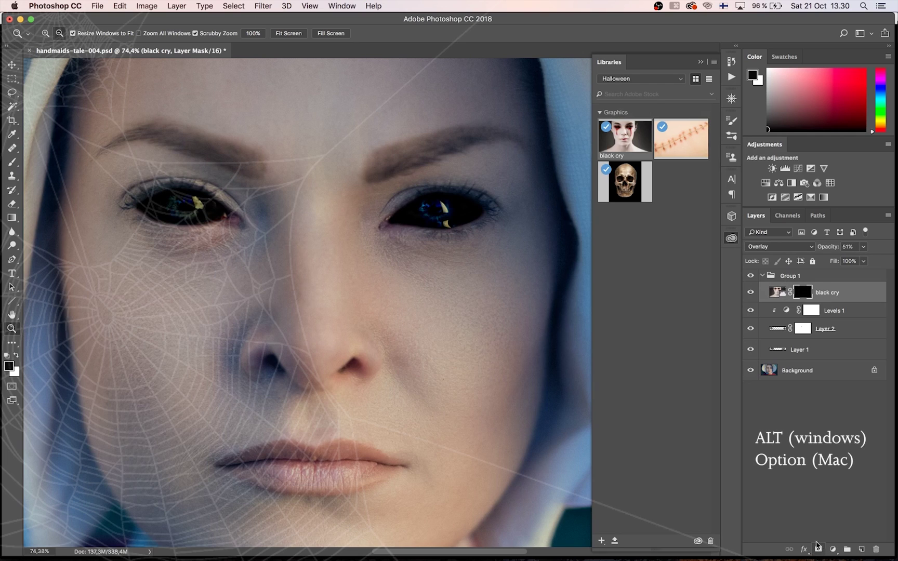
Step: Paint white on the black cry mask with a size 70 brush to reveal the bloody tear under the eye on the image's right
key(b)
key(x)
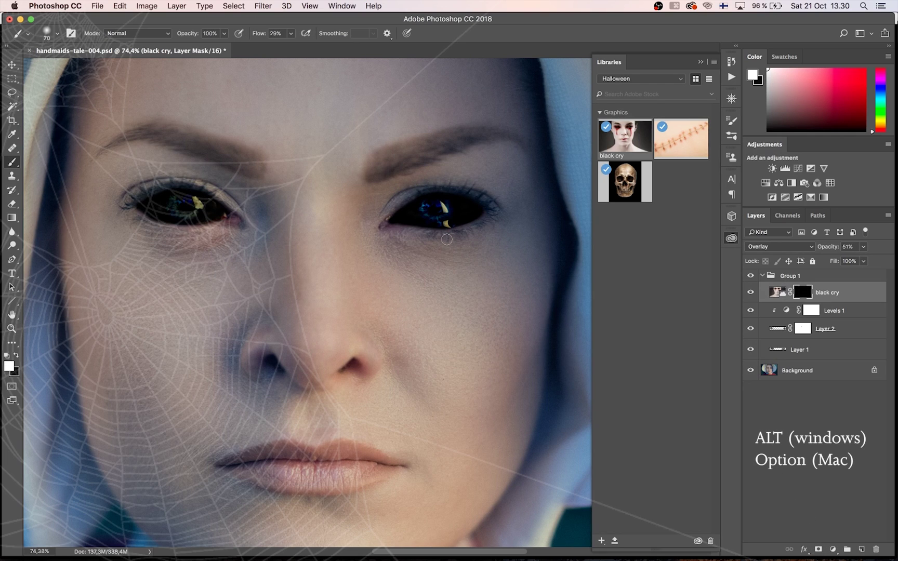
mouse_move(445, 231)
mouse_down()
mouse_move(480, 220)
mouse_move(449, 238)
mouse_move(397, 231)
mouse_move(472, 235)
mouse_move(492, 216)
mouse_move(466, 244)
mouse_move(457, 241)
mouse_move(448, 263)
mouse_move(434, 243)
mouse_move(459, 243)
mouse_move(469, 259)
mouse_move(472, 253)
mouse_move(472, 280)
mouse_move(463, 261)
mouse_move(459, 272)
mouse_move(464, 281)
mouse_move(467, 265)
mouse_move(466, 307)
mouse_up()
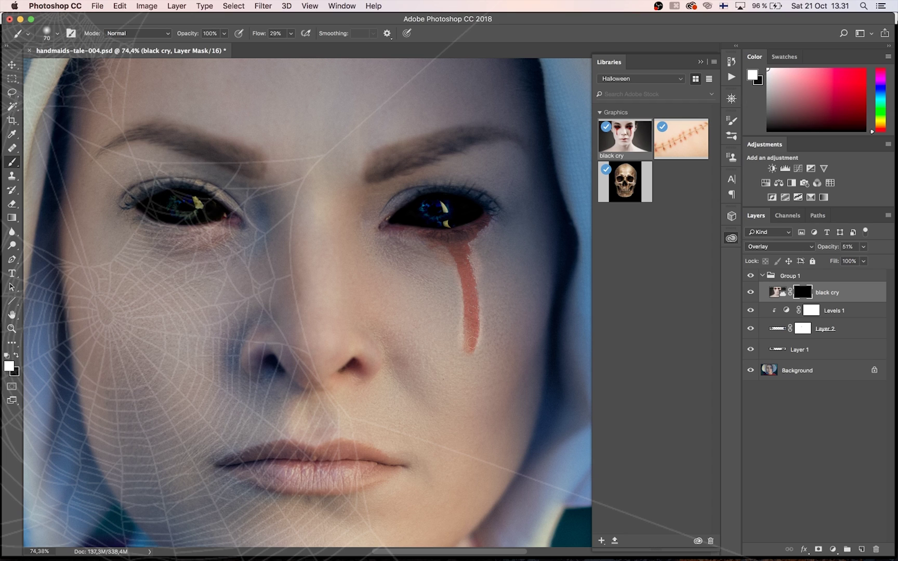
drag(471, 343, 467, 349)
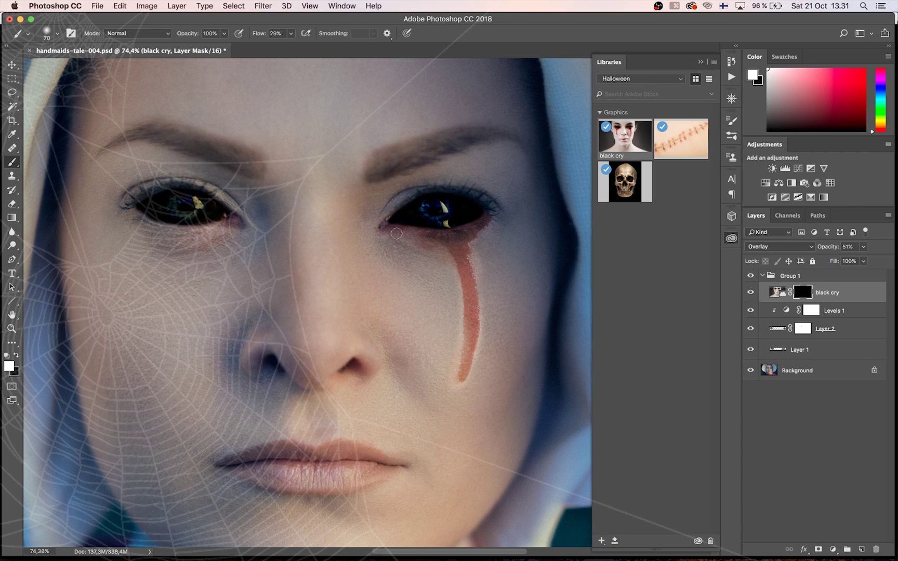
mouse_move(440, 251)
mouse_down()
mouse_move(475, 222)
mouse_move(491, 223)
mouse_move(454, 235)
mouse_up()
Step: Paint white on the mask to reveal the tear under the other eye, and touch up the outer eye corners
mouse_move(219, 232)
mouse_down()
mouse_move(189, 237)
mouse_move(211, 225)
mouse_move(136, 216)
mouse_move(192, 238)
mouse_move(211, 233)
mouse_move(151, 230)
mouse_move(174, 248)
mouse_move(221, 239)
mouse_move(191, 238)
mouse_move(160, 256)
mouse_move(154, 229)
mouse_move(170, 271)
mouse_move(206, 230)
mouse_move(179, 257)
mouse_move(168, 292)
mouse_up()
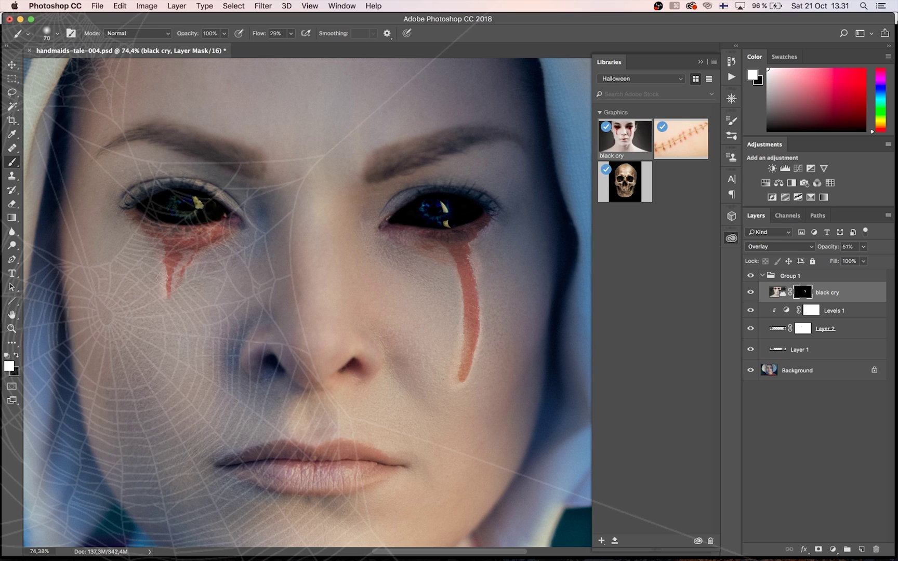
drag(170, 254, 168, 315)
mouse_move(186, 260)
mouse_down()
mouse_move(175, 362)
mouse_move(174, 298)
mouse_up()
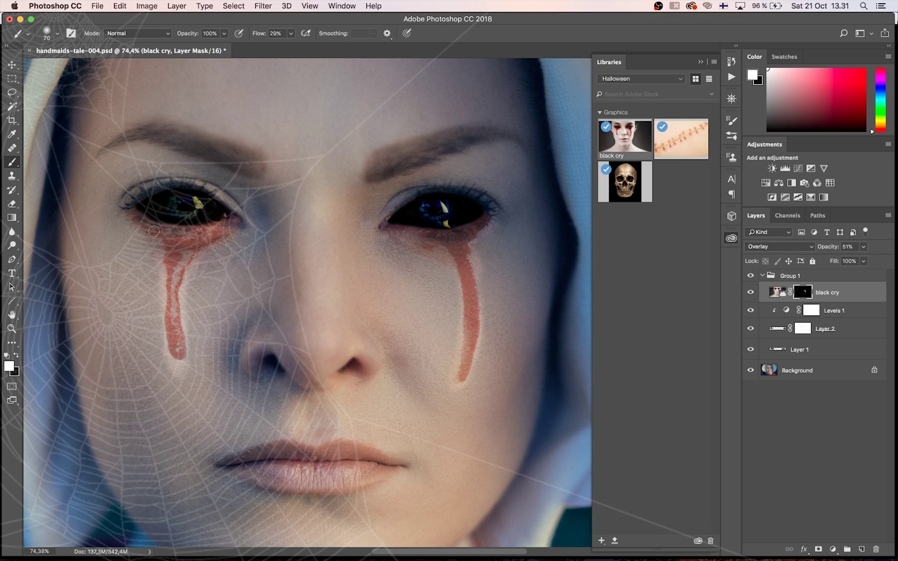
mouse_move(126, 209)
mouse_down()
mouse_move(150, 236)
mouse_move(238, 227)
mouse_move(181, 248)
mouse_move(157, 235)
mouse_up()
drag(482, 224, 489, 218)
drag(280, 292, 306, 277)
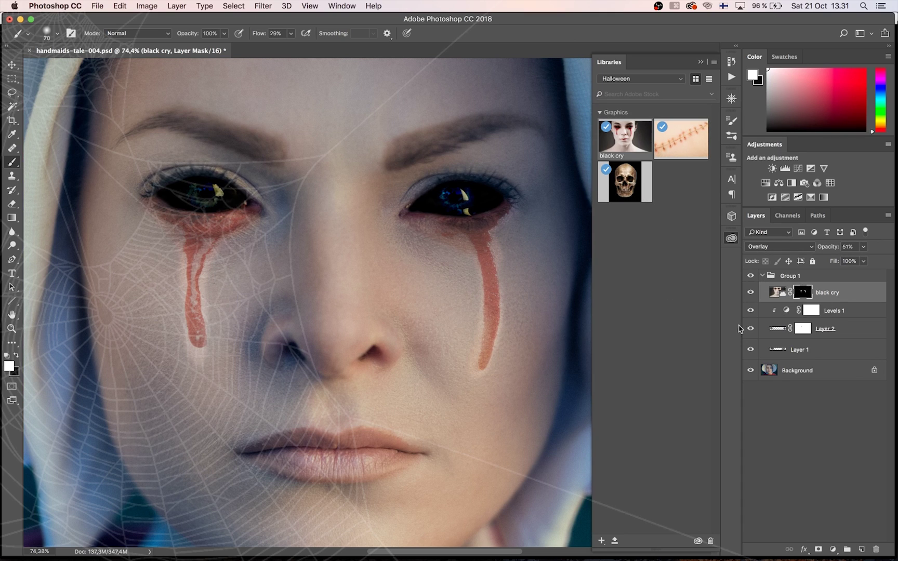
Step: Add a Levels adjustment clipped to the black cry layer and lower its white output level to about 168 to darken the tears
click(833, 550)
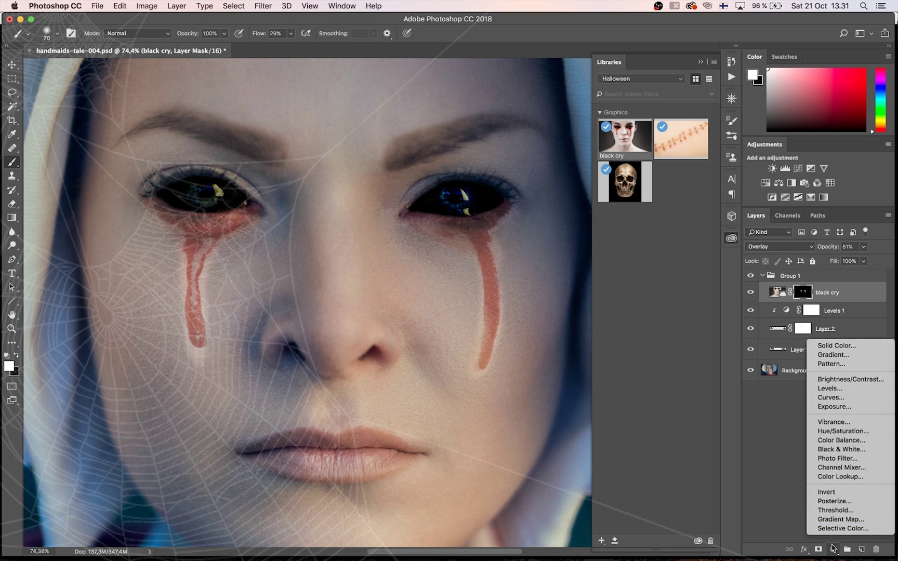
click(852, 388)
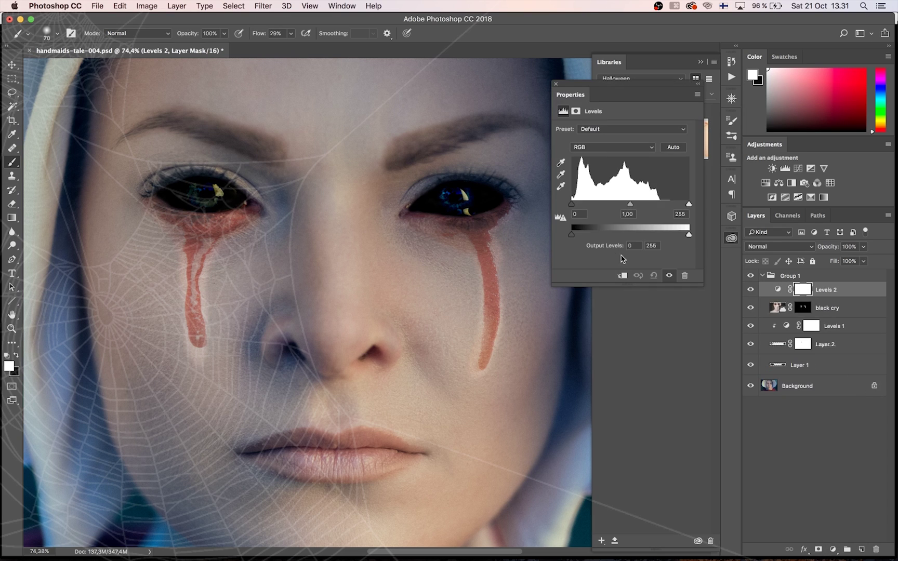
alt+click(852, 296)
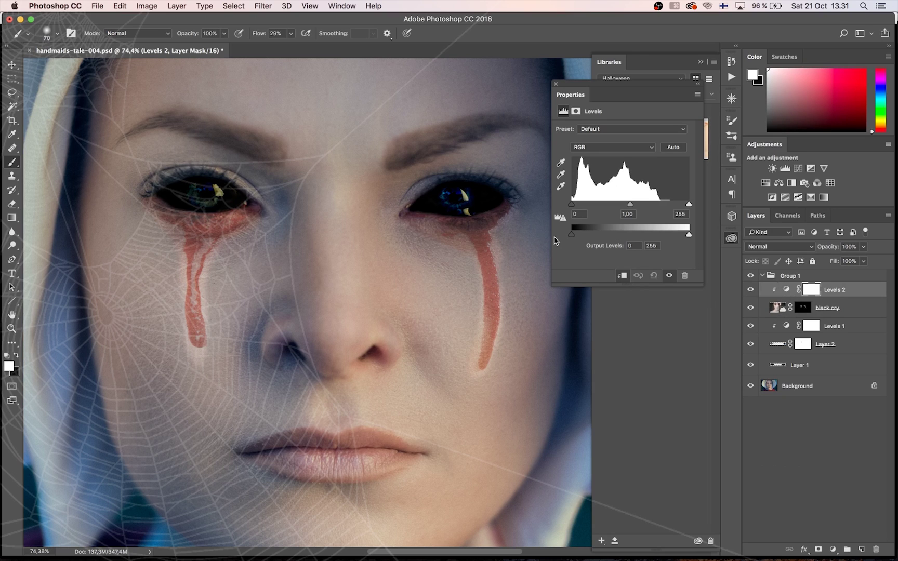
drag(572, 235, 572, 236)
drag(691, 237, 648, 241)
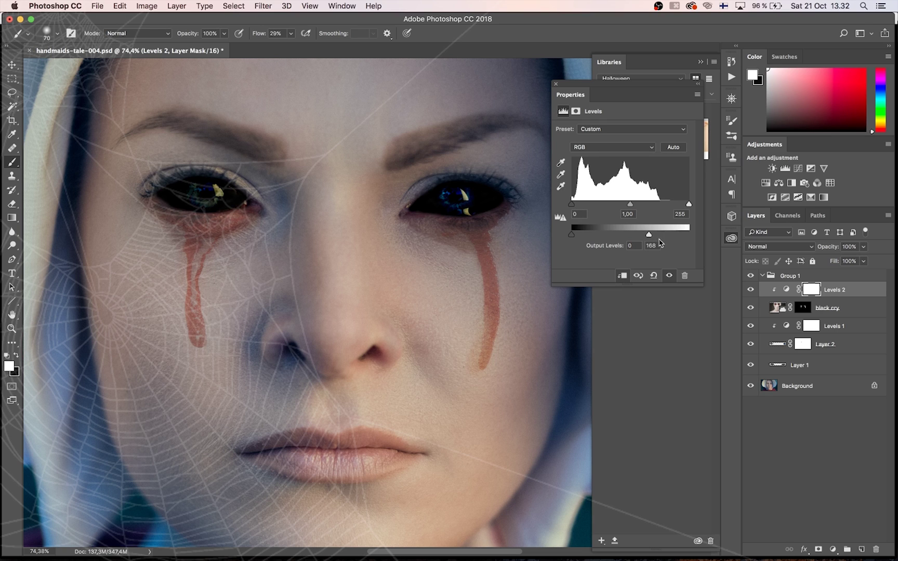
click(750, 291)
click(751, 290)
click(750, 291)
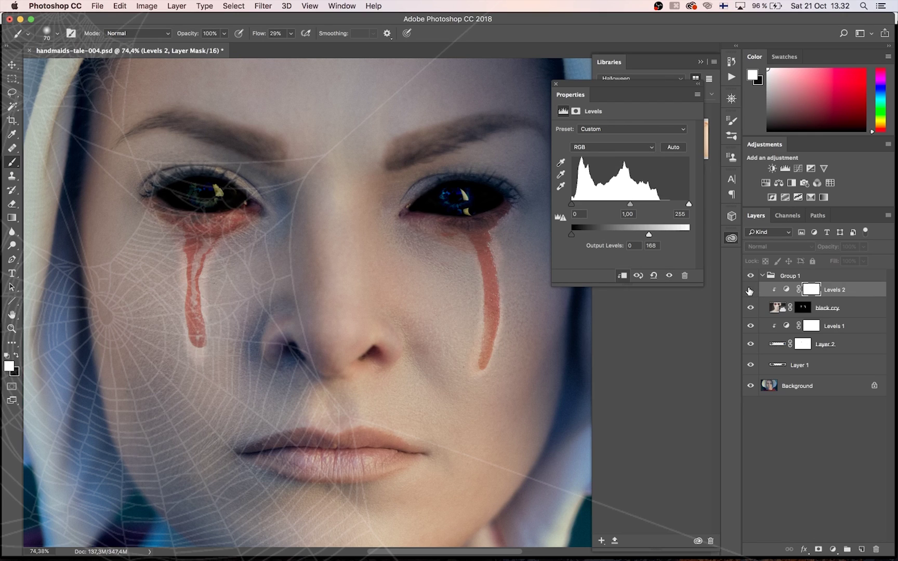
click(749, 291)
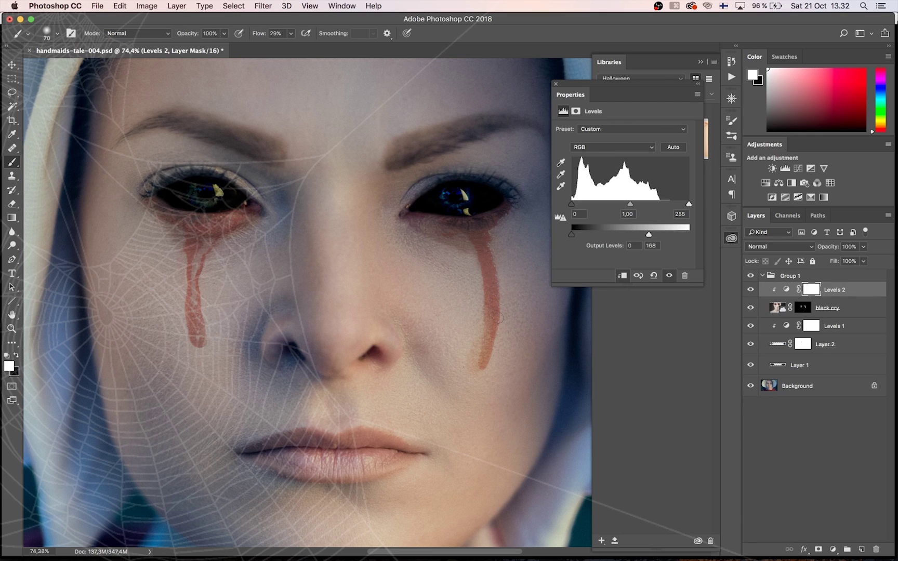
drag(648, 235, 647, 237)
click(556, 84)
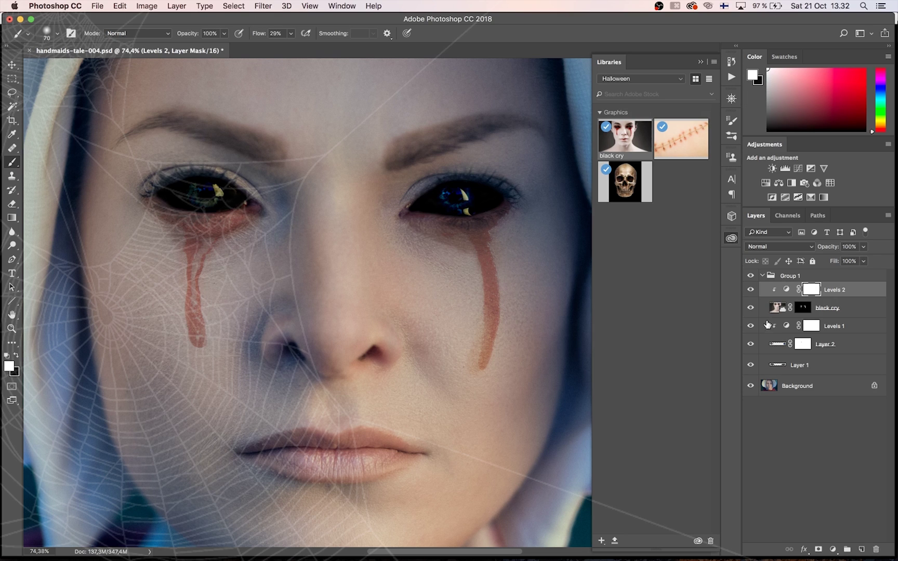
Step: Compare the portrait with and without the black cry layer and examine the tears on the whole face
click(751, 307)
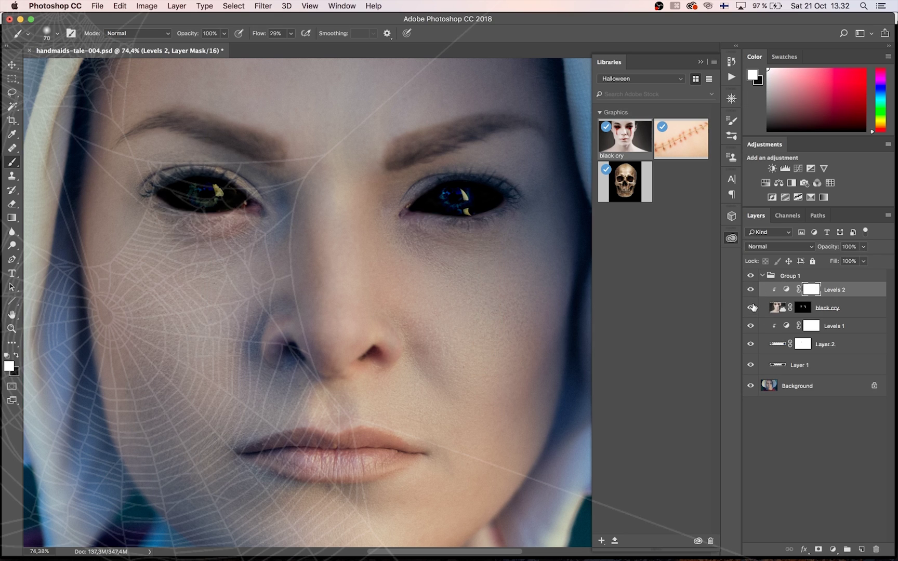
click(751, 307)
click(752, 307)
click(752, 306)
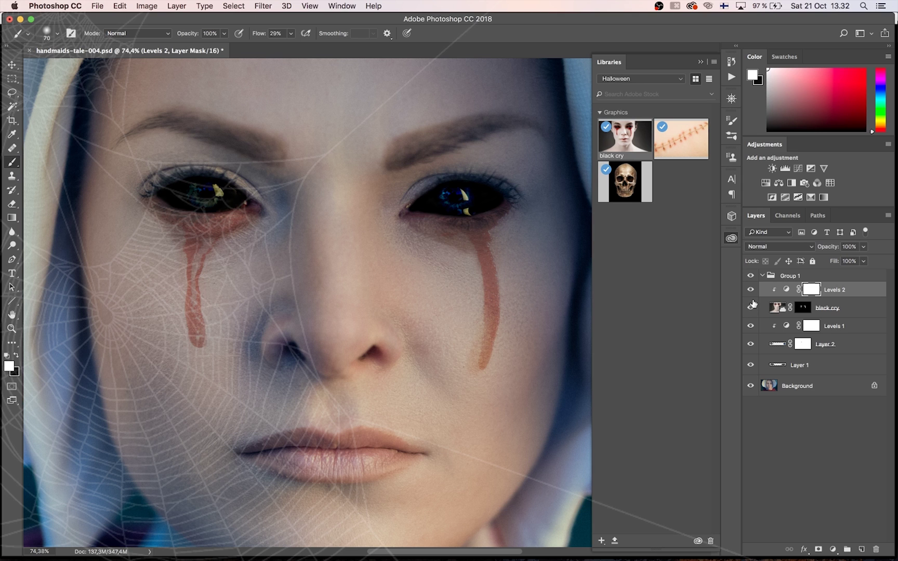
key(super+minus)
key(super+minus)
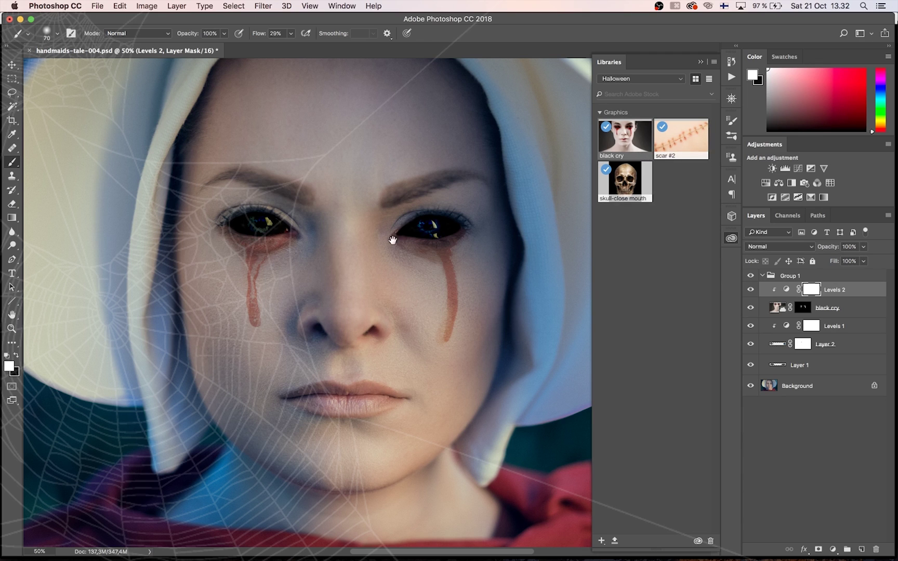
key(super+minus)
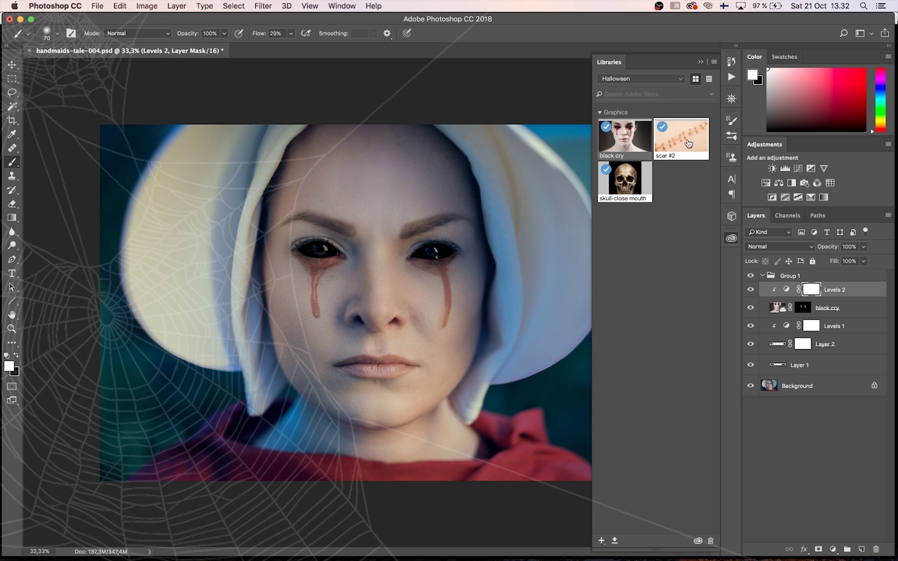
Step: Place the scar #2 image from the Halloween library over the upper face and set its blend mode to Overlay
drag(685, 144, 384, 244)
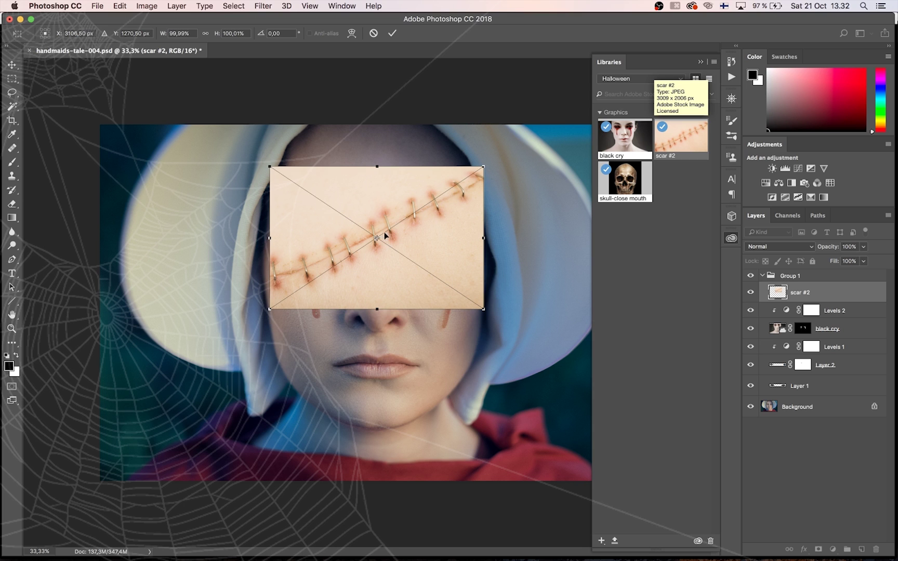
key(Return)
key(b)
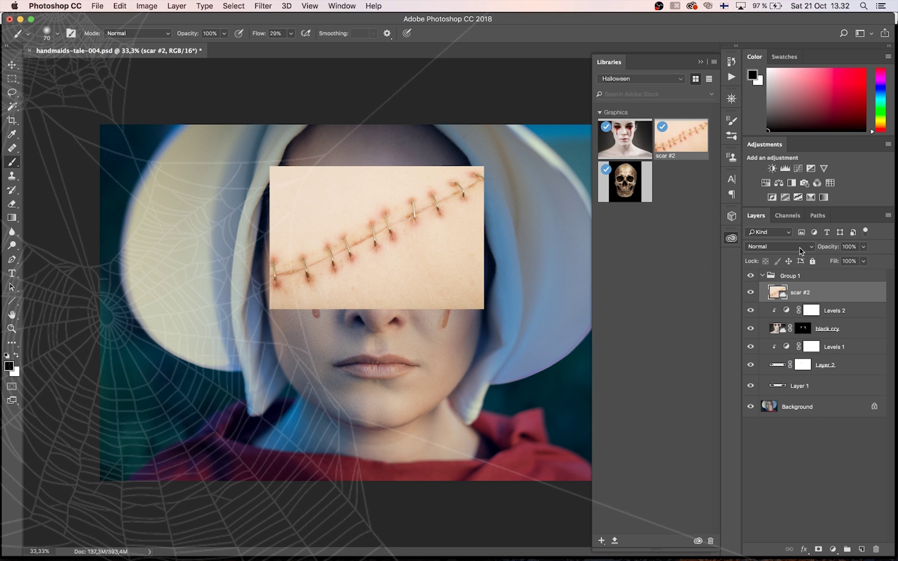
click(795, 248)
click(776, 363)
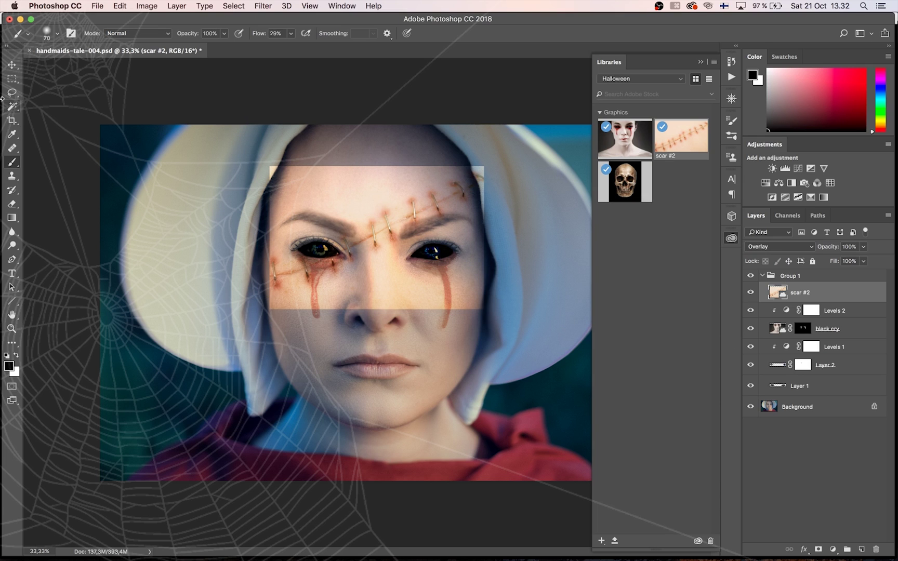
Step: Move the scar image up onto the forehead and warp it so the stitches curve above the brows and fit the face edges
click(12, 65)
mouse_move(395, 240)
mouse_down()
mouse_move(395, 216)
mouse_move(394, 225)
mouse_up()
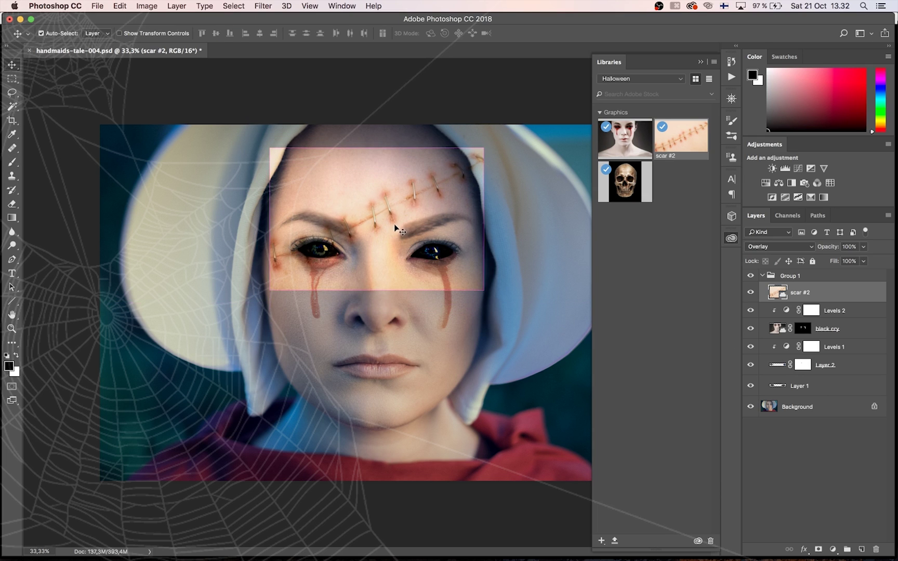
key(super+t)
right_click(384, 243)
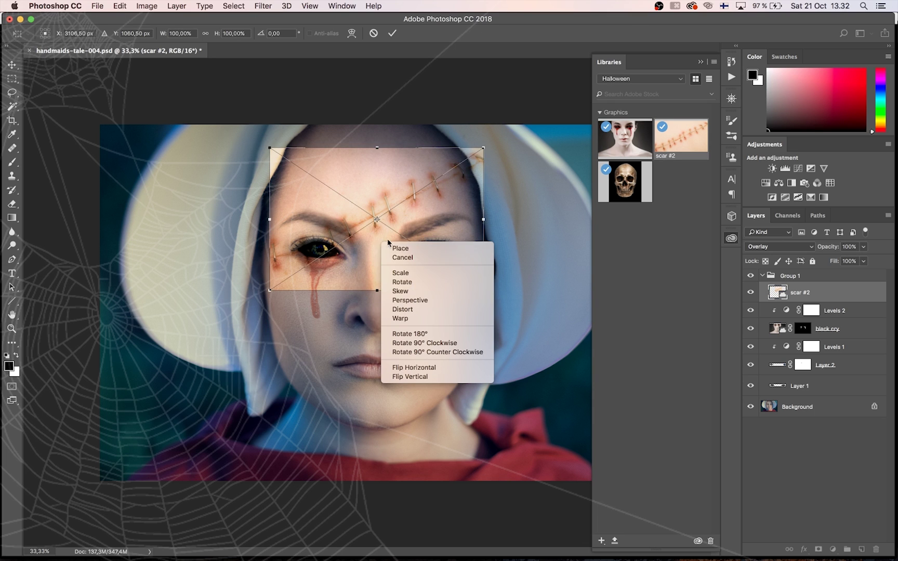
click(416, 319)
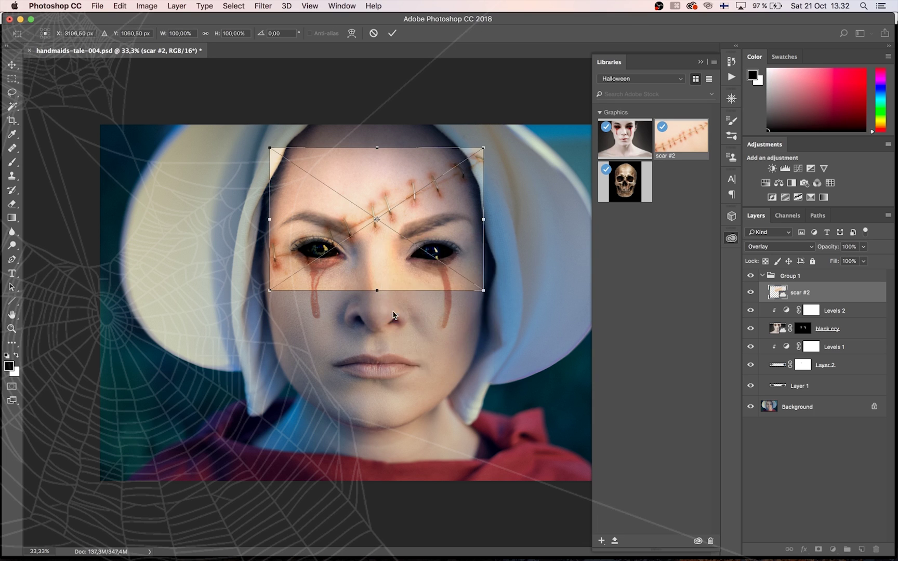
drag(338, 249, 321, 223)
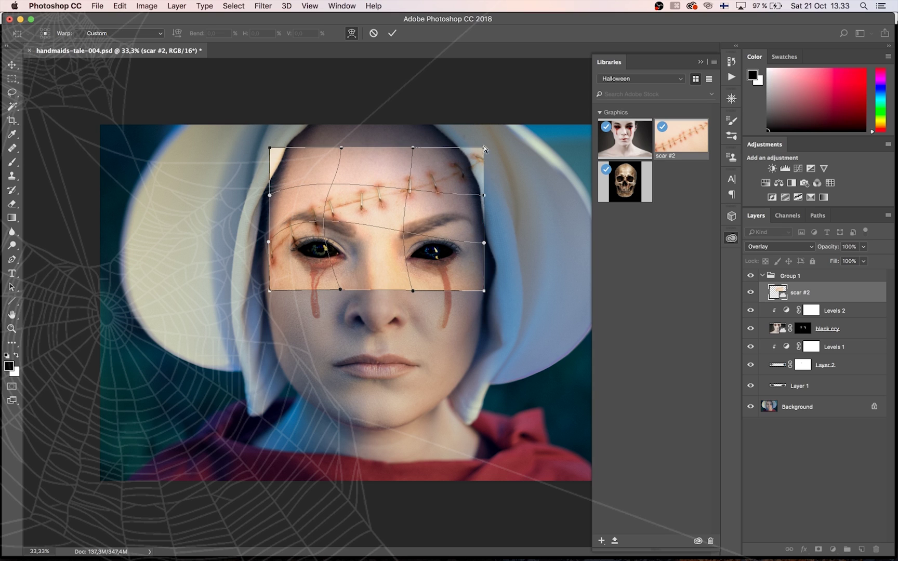
drag(484, 148, 468, 158)
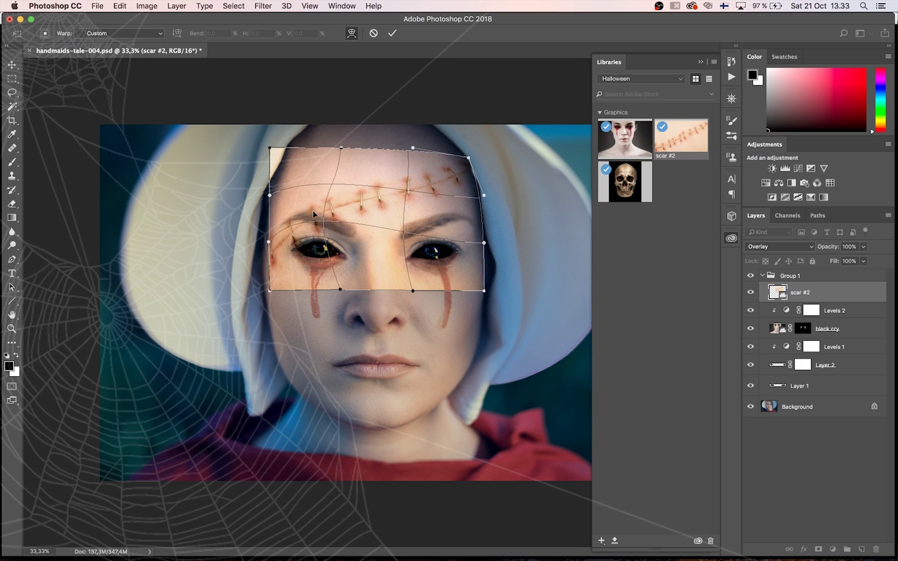
drag(269, 291, 267, 292)
mouse_move(268, 242)
mouse_down()
mouse_move(257, 250)
mouse_move(256, 242)
mouse_up()
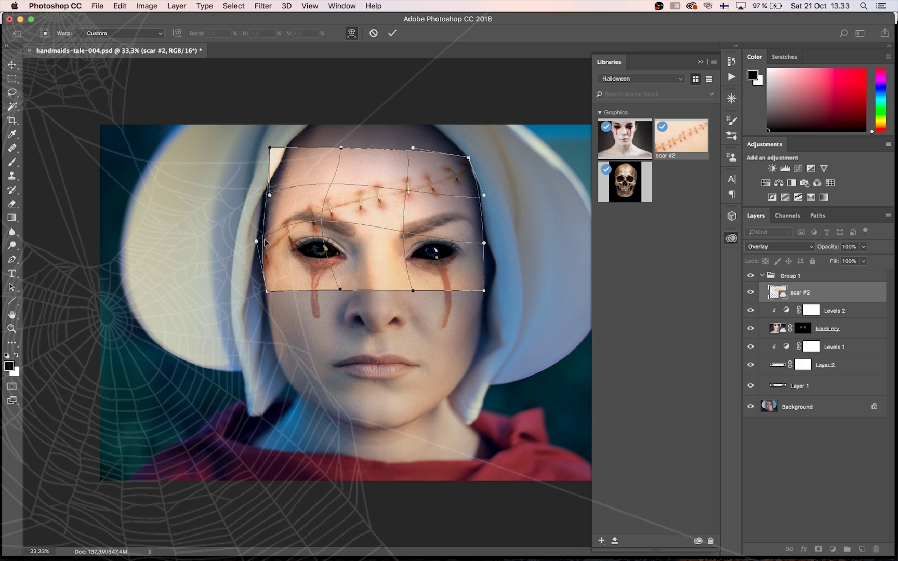
drag(467, 158, 467, 155)
key(Return)
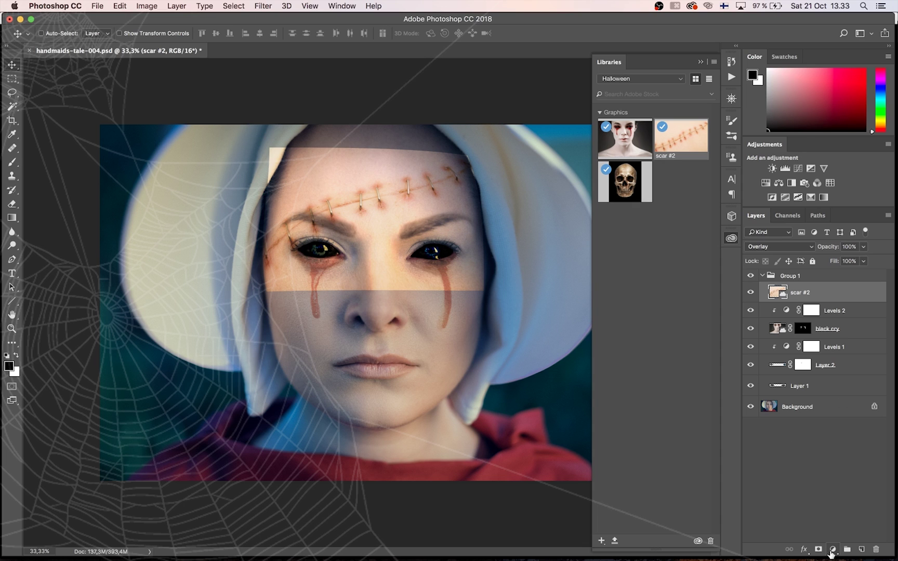
Step: Add a Black & White adjustment layer with default settings above the scar #2 layer
click(833, 550)
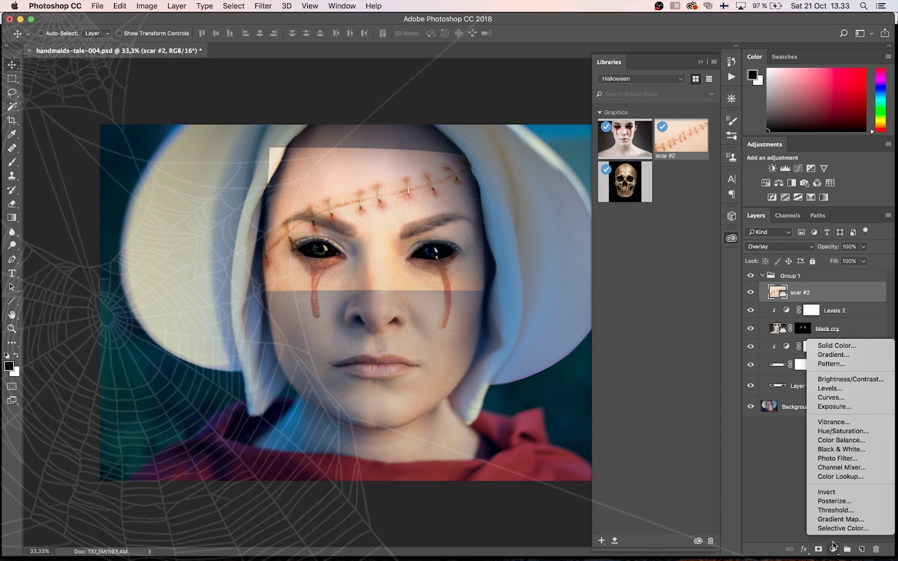
click(865, 449)
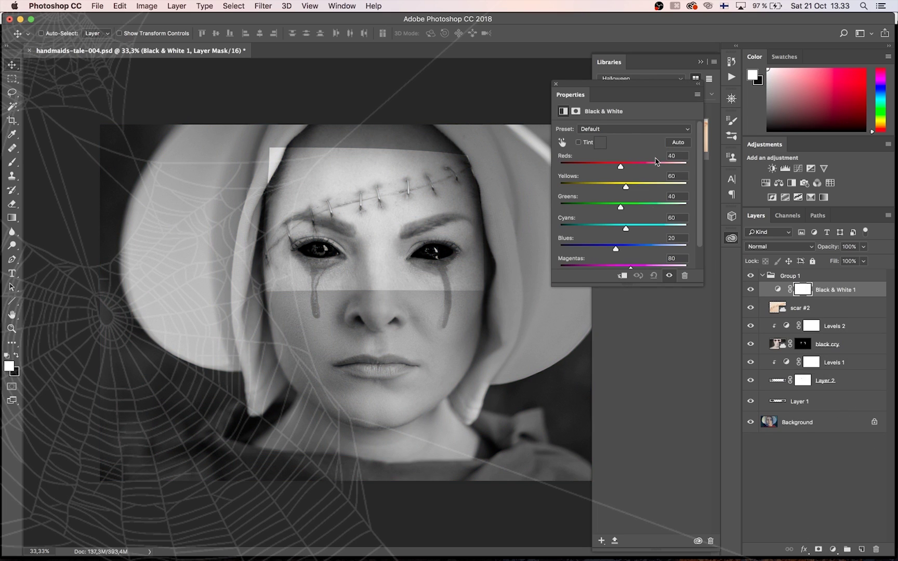
click(557, 84)
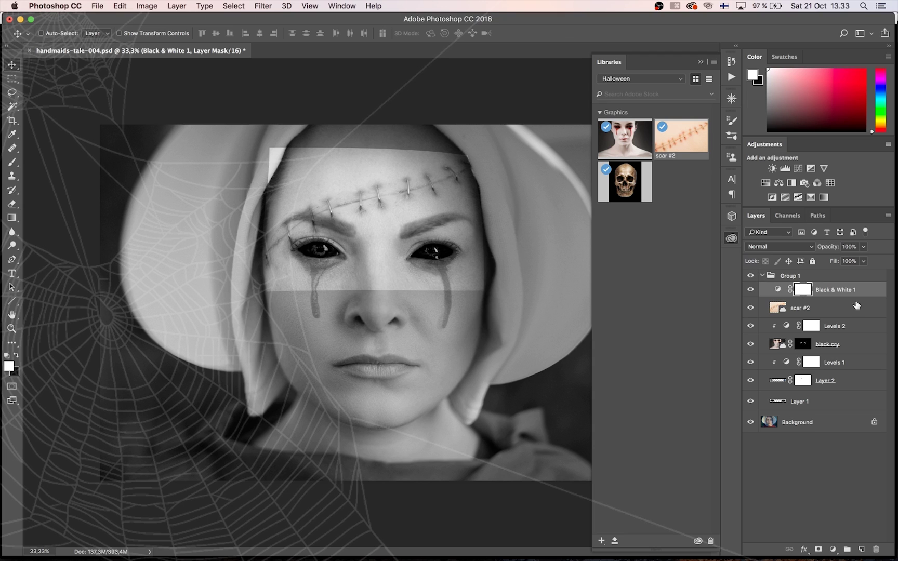
Step: Add a Levels adjustment clipped to the scar #2 layer with input black 61, midtone 1.20 and white output 160
click(810, 309)
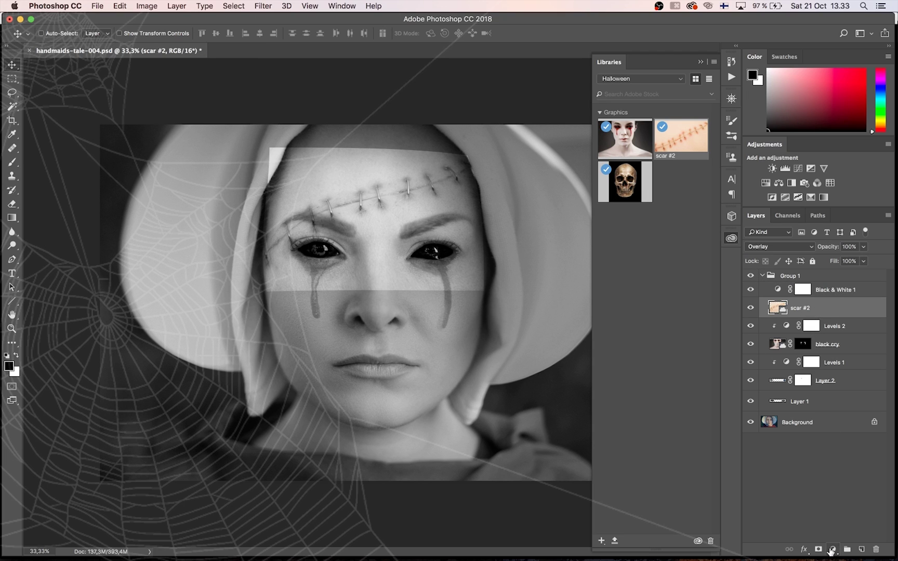
click(832, 549)
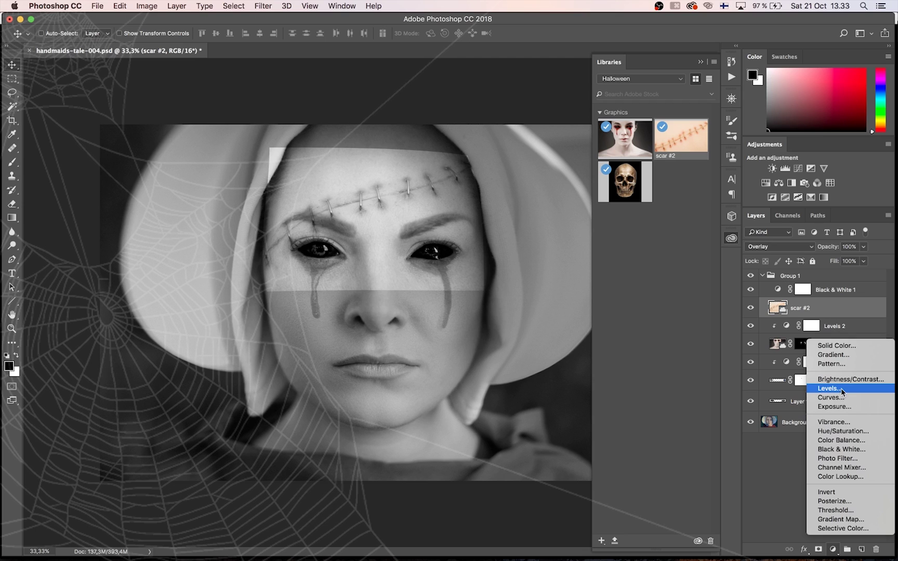
click(842, 390)
click(623, 277)
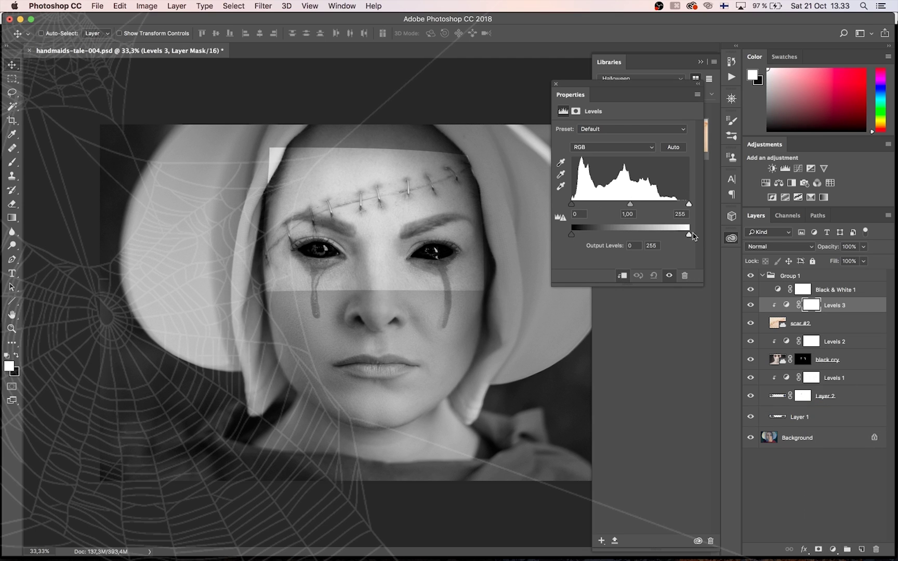
drag(692, 234, 649, 237)
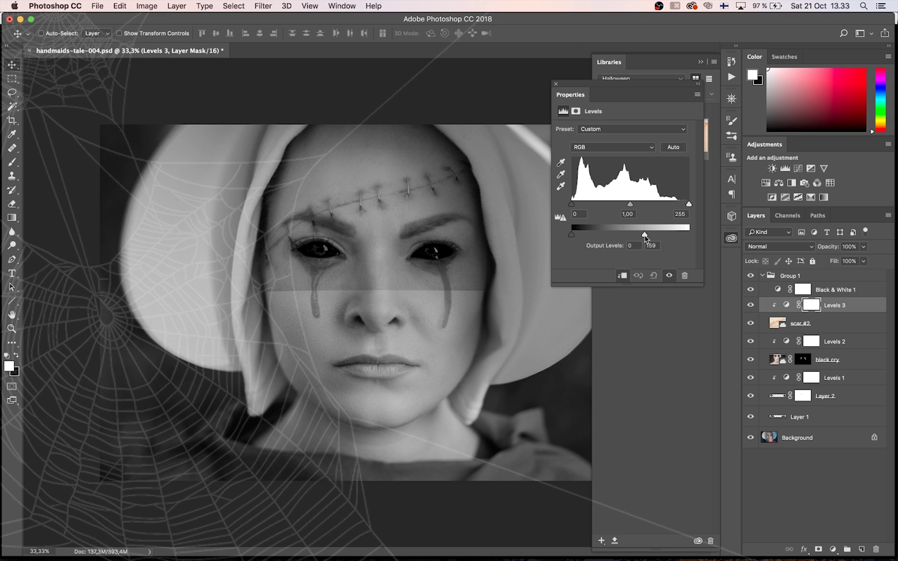
drag(645, 238, 646, 237)
drag(574, 206, 600, 209)
drag(643, 208, 640, 208)
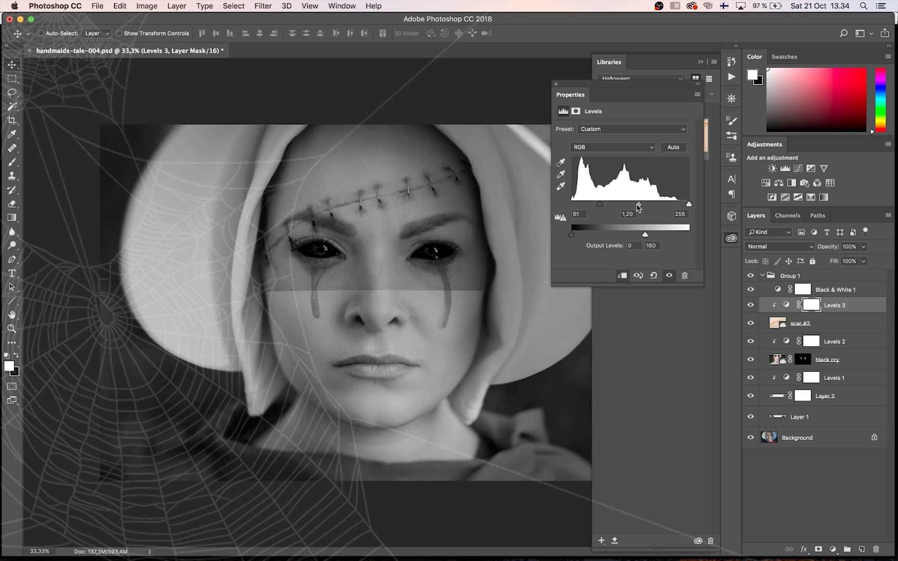
click(555, 84)
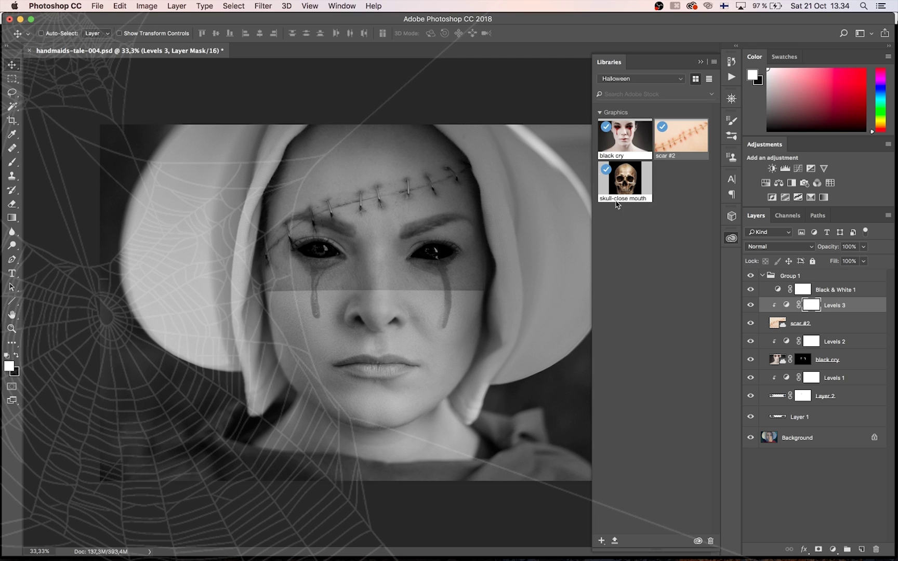
Step: Hide the Black & White layer and compare the scar with and without its Levels adjustment
click(750, 290)
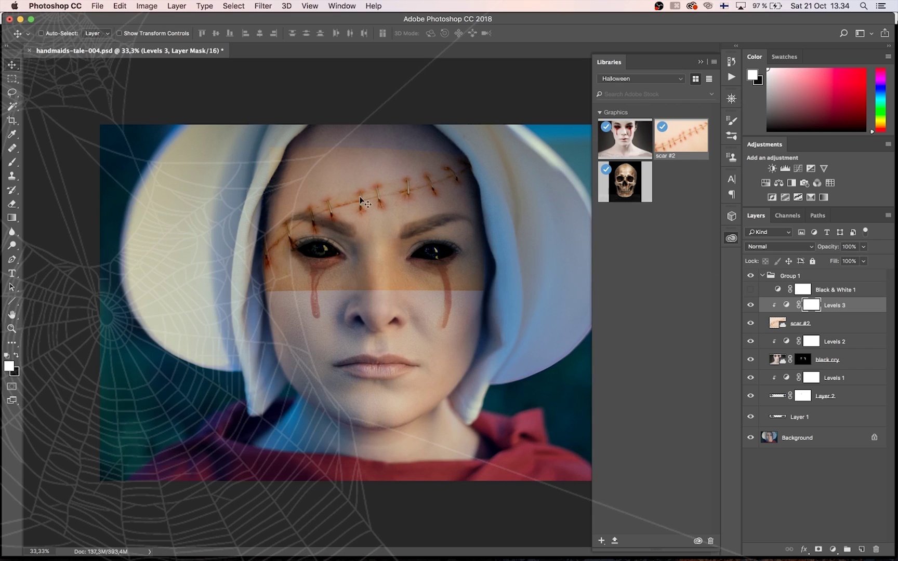
click(750, 306)
click(750, 306)
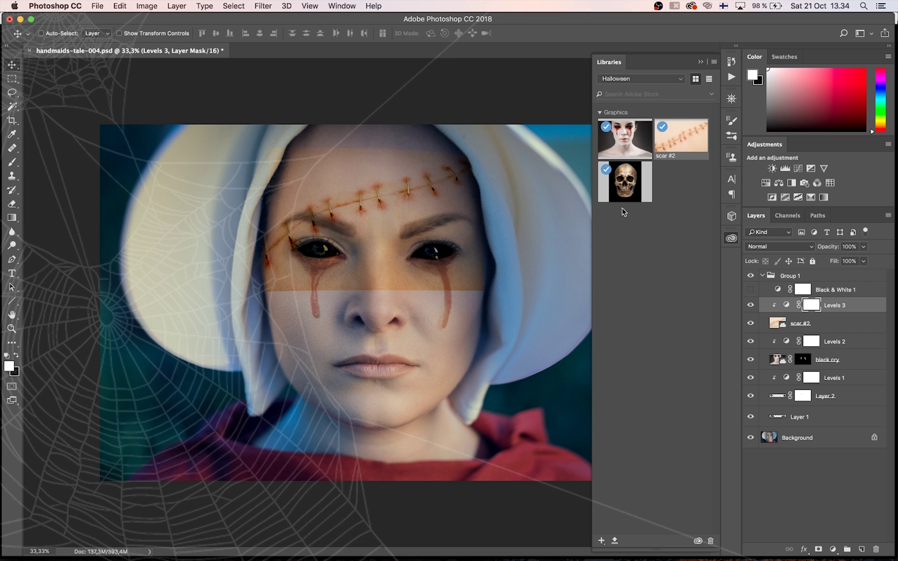
Step: Add a layer mask to the scar #2 layer and enlarge the brush to size 500
click(777, 325)
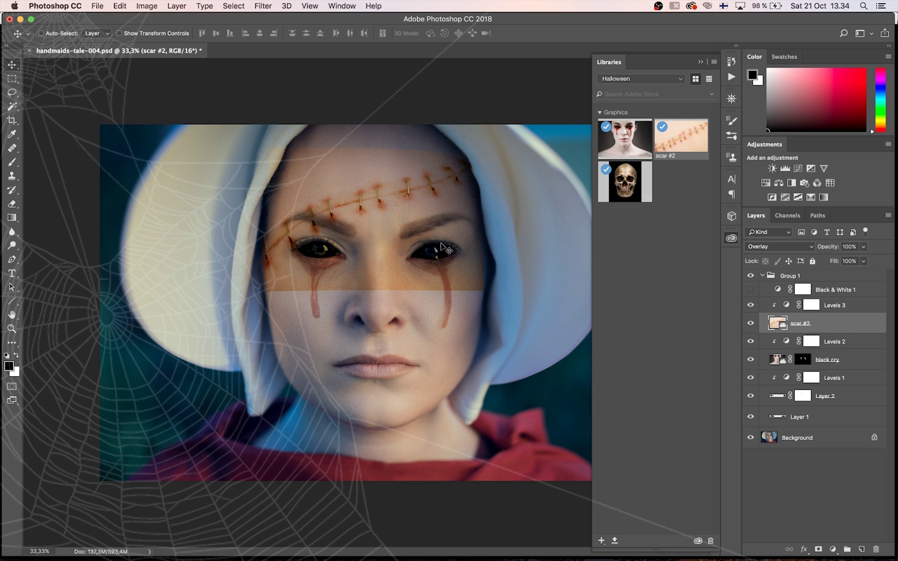
click(12, 328)
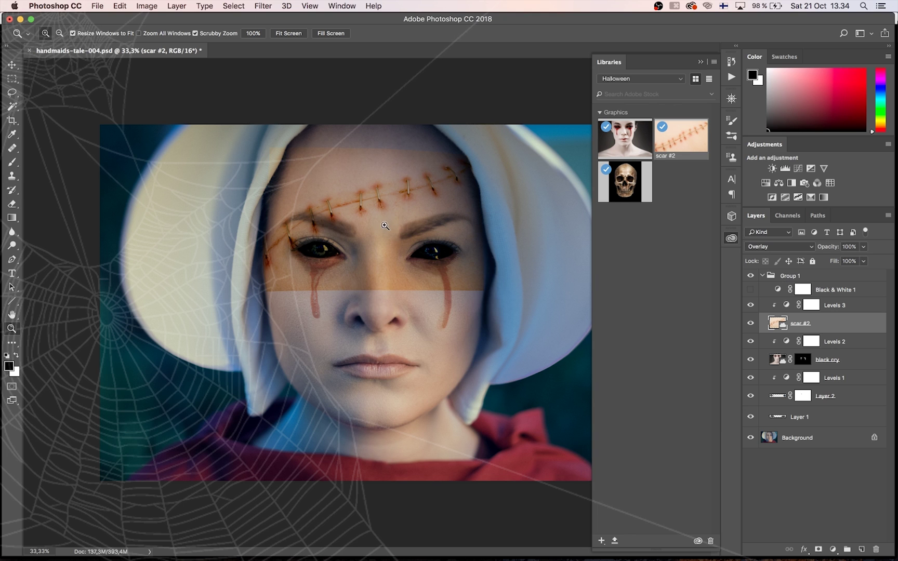
drag(385, 228, 407, 215)
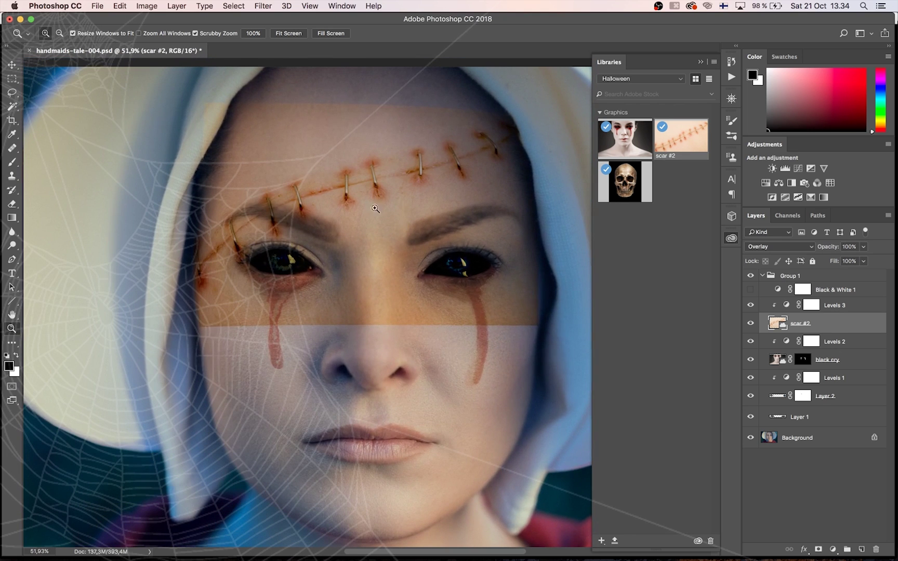
click(818, 549)
key(b)
key(bracketright)
key(bracketright)
key(bracketright)
key(bracketright)
key(bracketright)
key(bracketright)
key(bracketright)
key(bracketright)
key(bracketright)
key(bracketright)
key(bracketright)
key(bracketright)
key(bracketright)
key(bracketright)
key(bracketright)
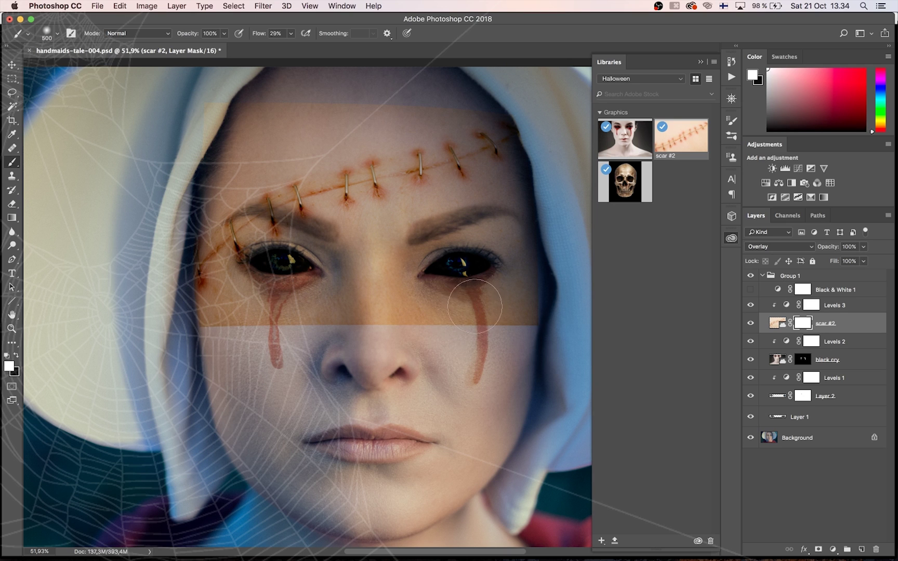
Step: Paint black on the scar mask to hide the tinted area and hard edges below and above the stitches
key(x)
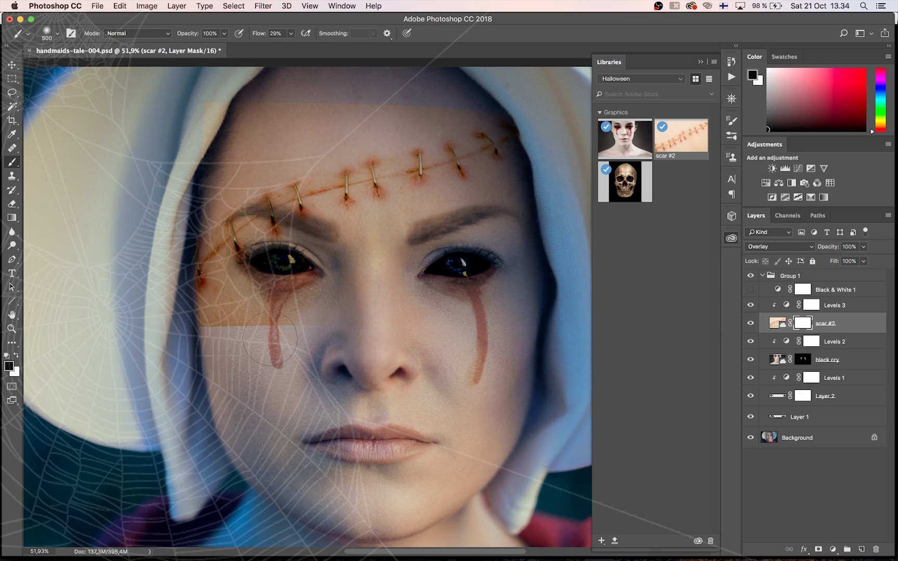
mouse_move(324, 289)
mouse_down()
mouse_move(246, 331)
mouse_move(193, 341)
mouse_move(171, 299)
mouse_up()
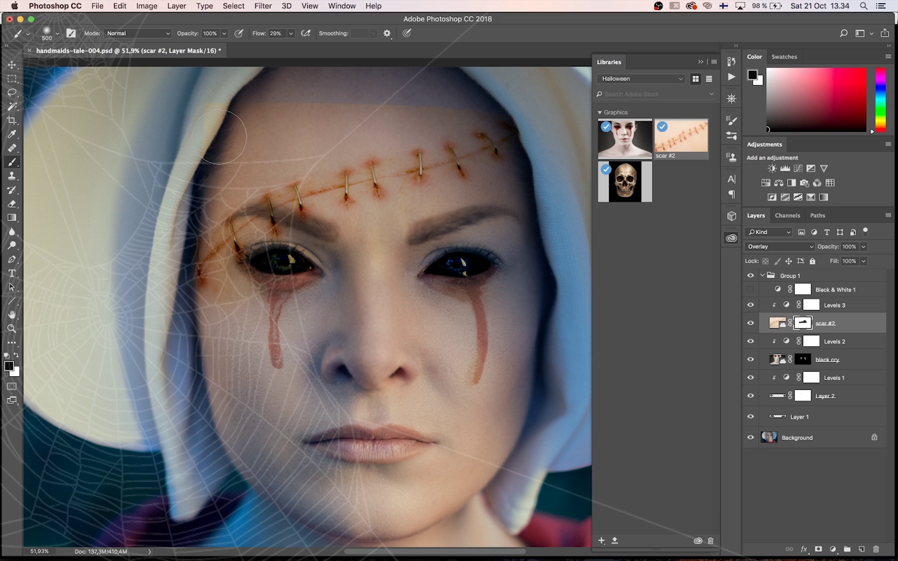
mouse_move(190, 172)
mouse_down()
mouse_move(218, 101)
mouse_move(269, 92)
mouse_up()
drag(232, 116, 218, 125)
Step: Add a Selective Color adjustment clipped to the scar #2 layer and set Neutrals to yellow -12% and cyan +9%
click(12, 329)
mouse_move(388, 186)
mouse_down()
mouse_move(406, 176)
mouse_move(400, 181)
mouse_up()
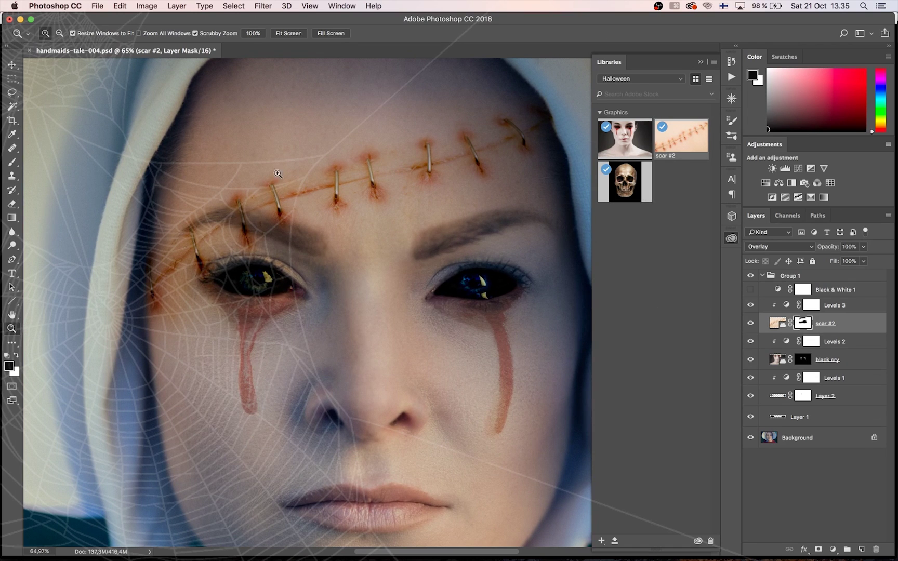
click(834, 550)
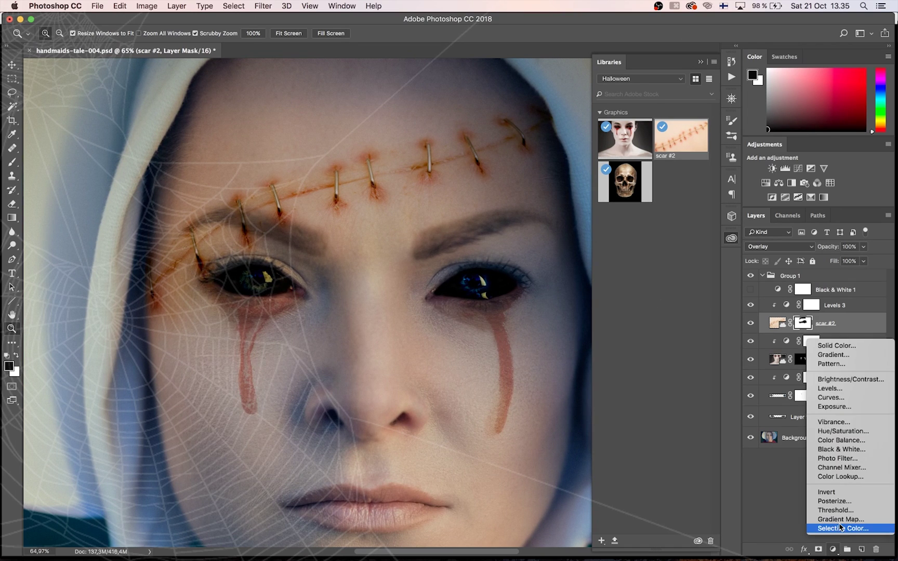
click(840, 529)
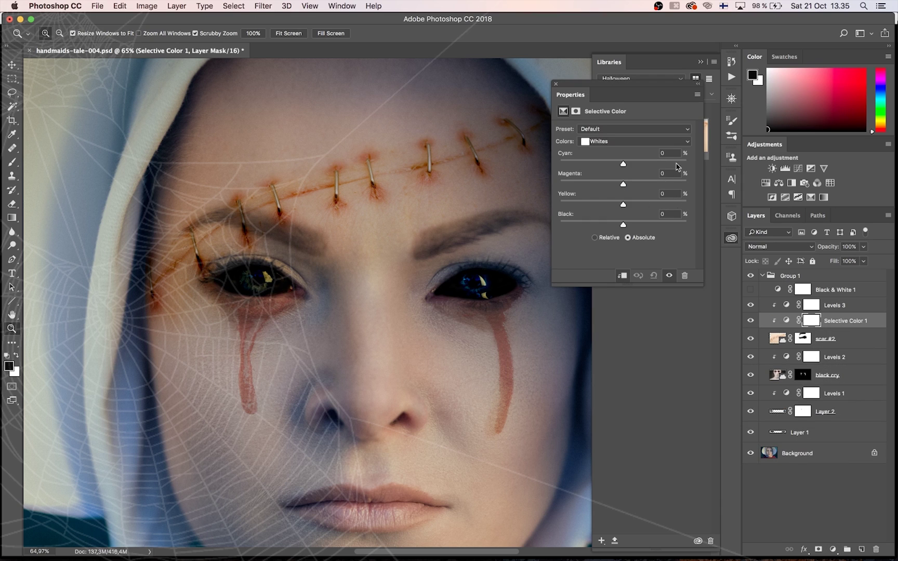
click(623, 142)
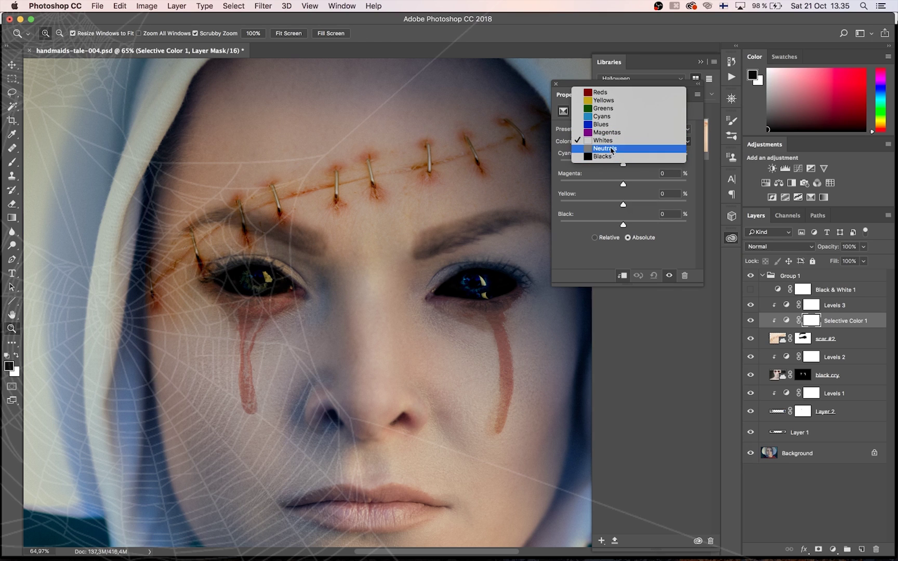
click(606, 149)
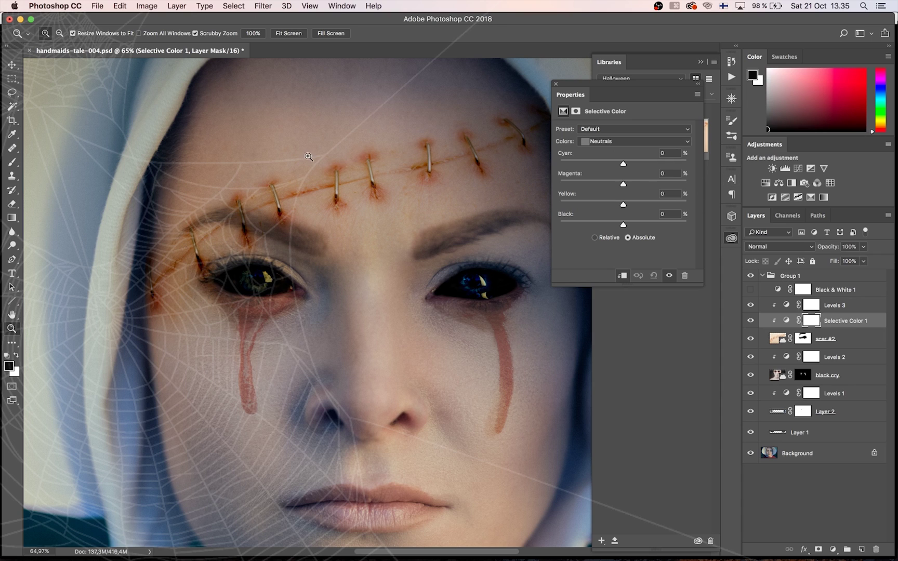
drag(623, 205, 617, 209)
drag(625, 165, 629, 165)
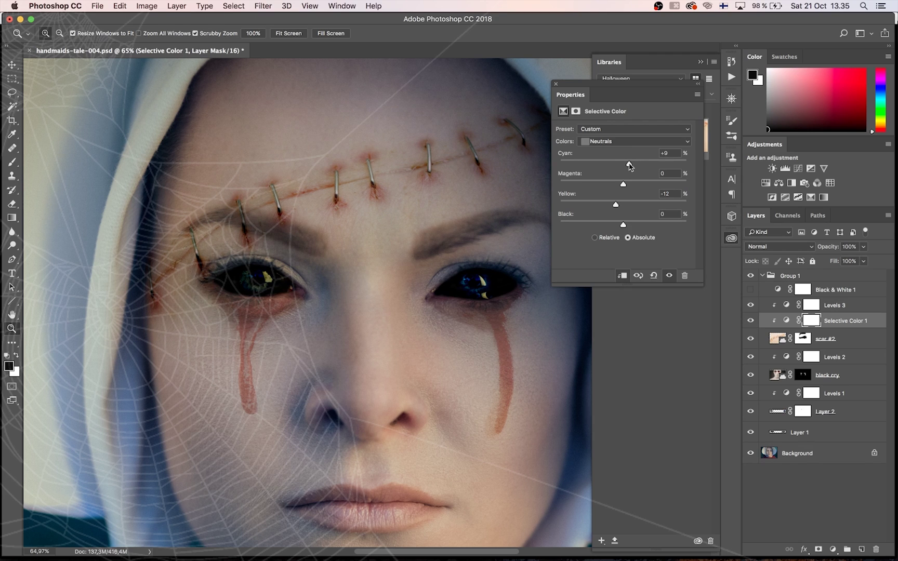